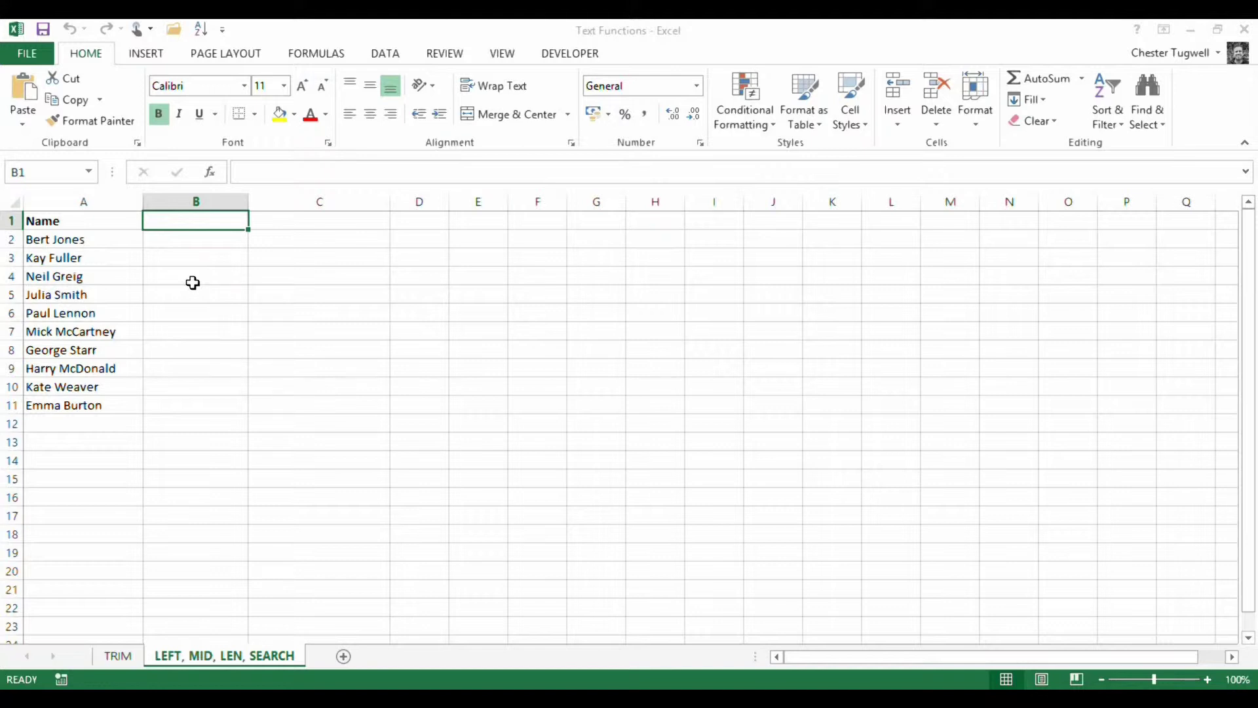
# - Enter the heading 'Flash Fill' in B1 and the first name reversed as 'Surname, First' in B2
pyautogui.write('Flash')
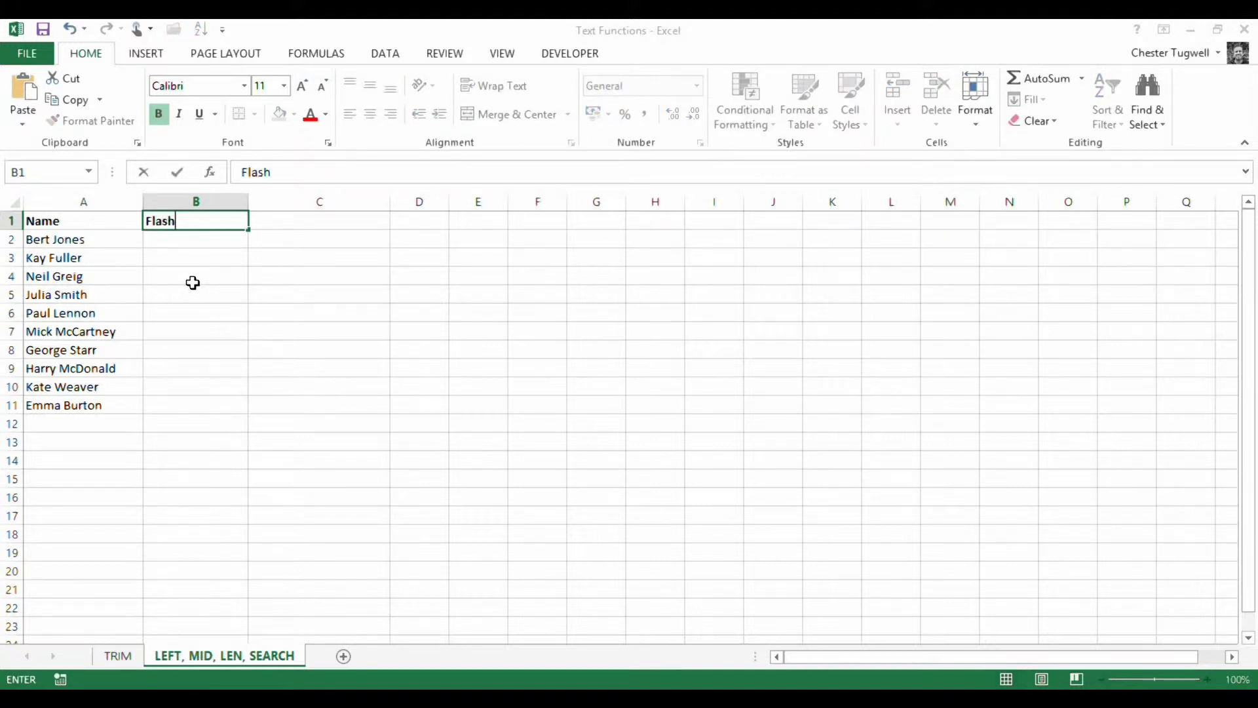
pyautogui.write(' Fill')
pyautogui.click(192, 282)
pyautogui.click(190, 240)
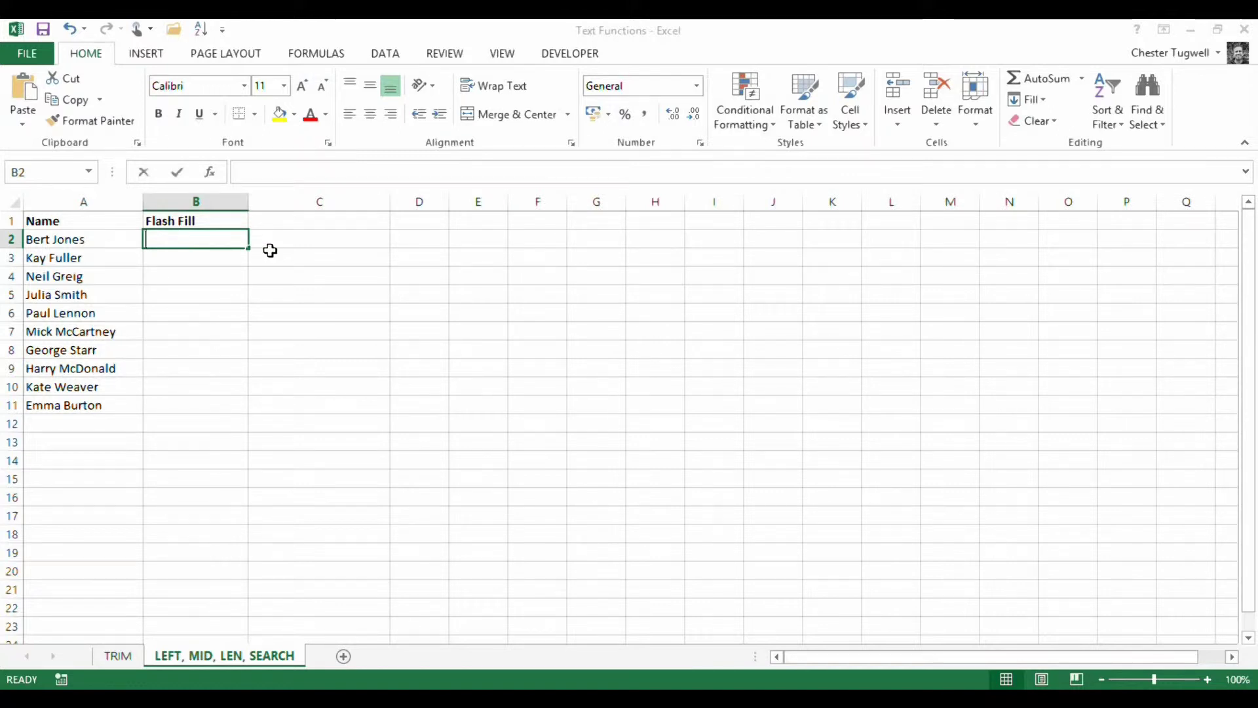
pyautogui.write('Jones')
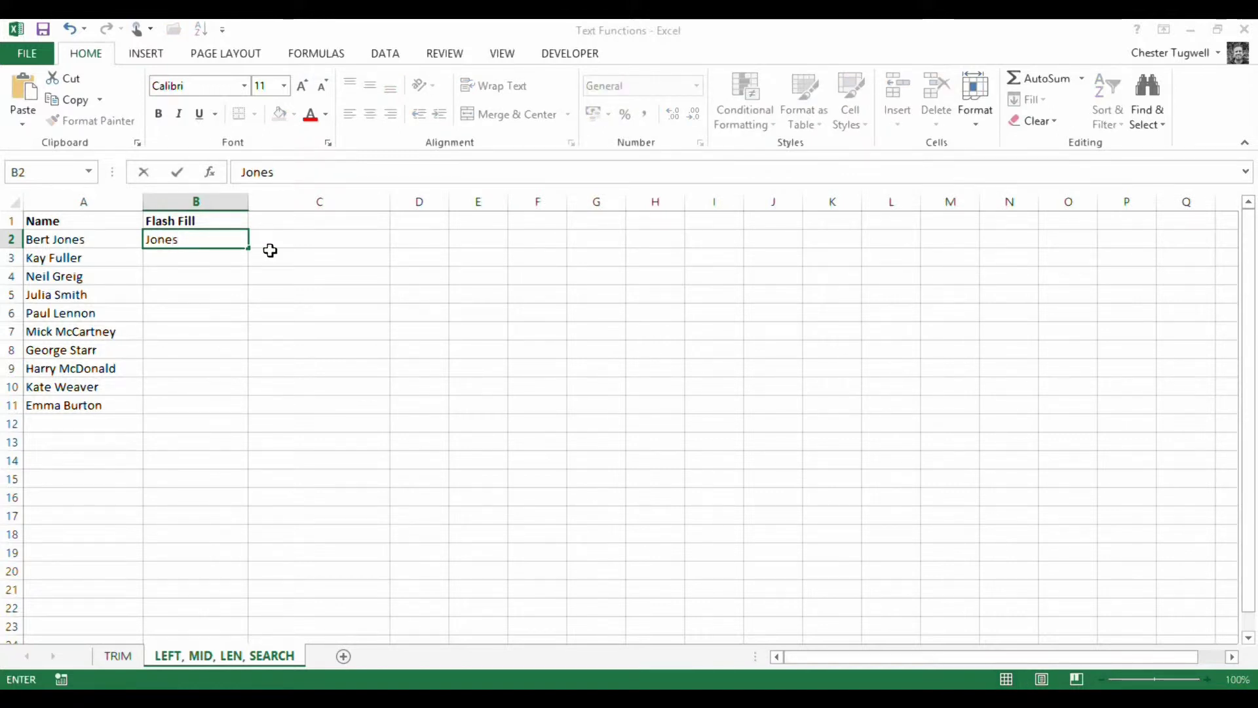
pyautogui.write(',Bert')
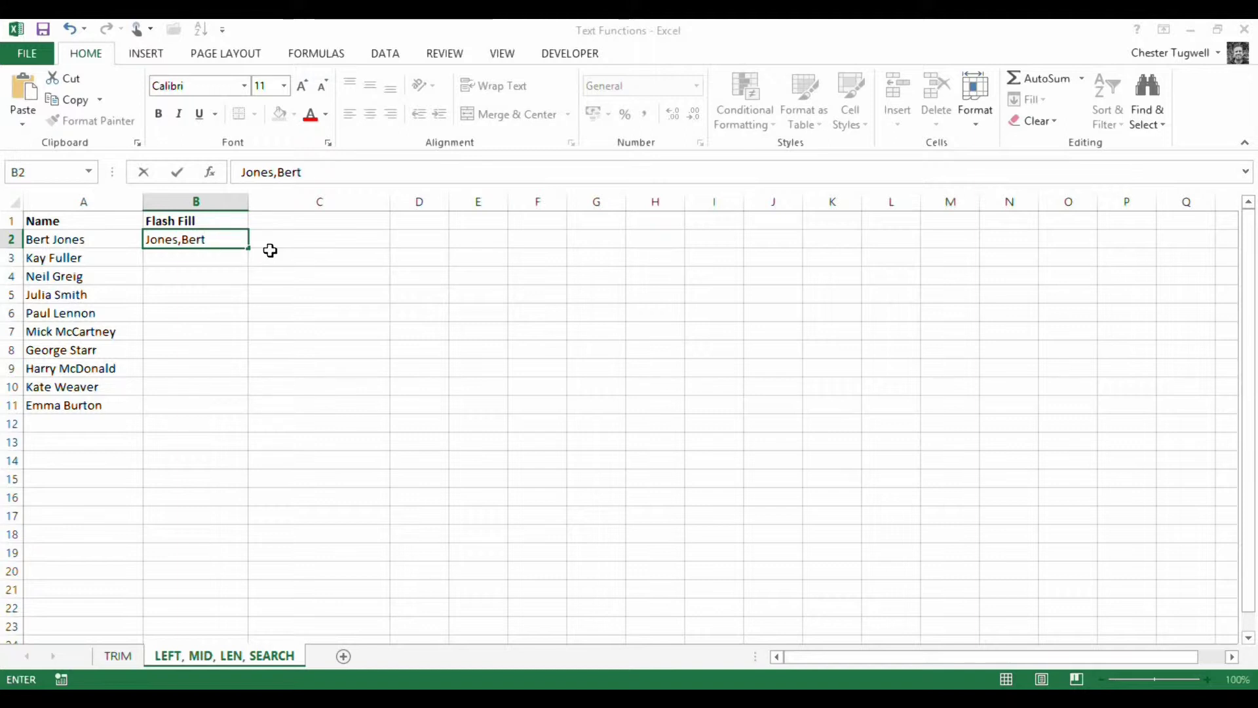
pyautogui.click(185, 240)
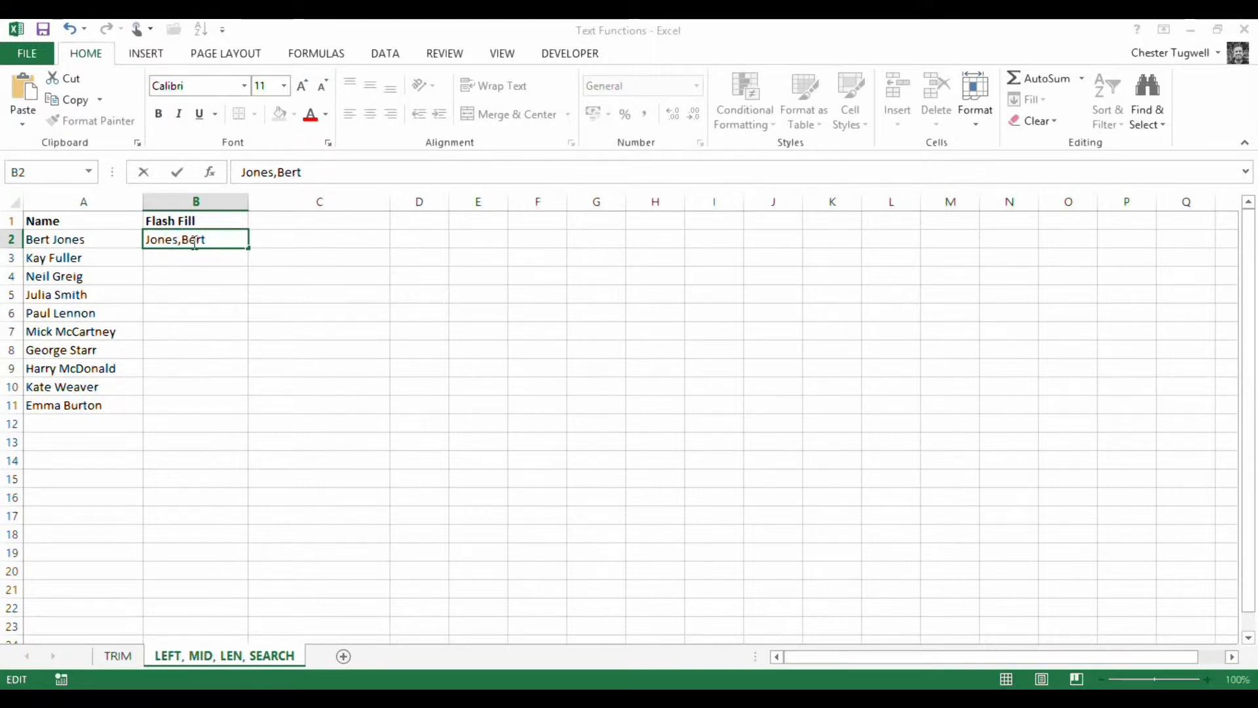
pyautogui.click(226, 239)
pyautogui.press('Return')
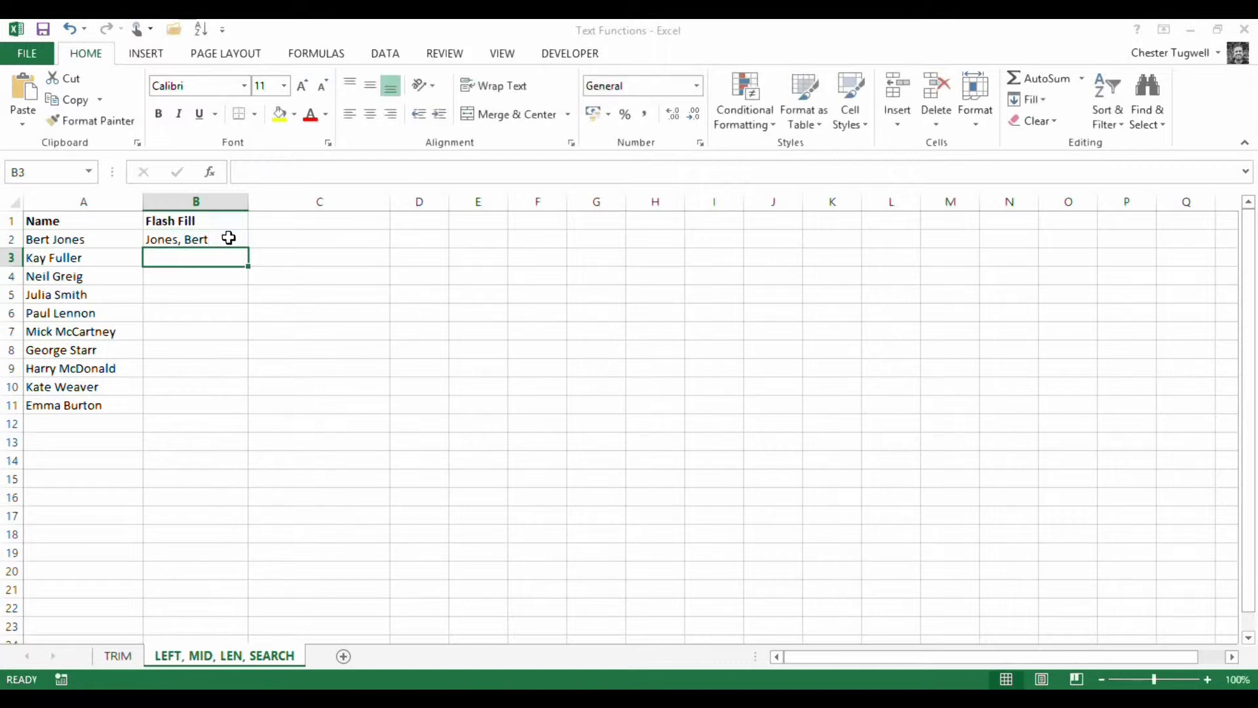
# - Select B2:B11, starting from the example entry
pyautogui.click(228, 238)
pyautogui.click(226, 237)
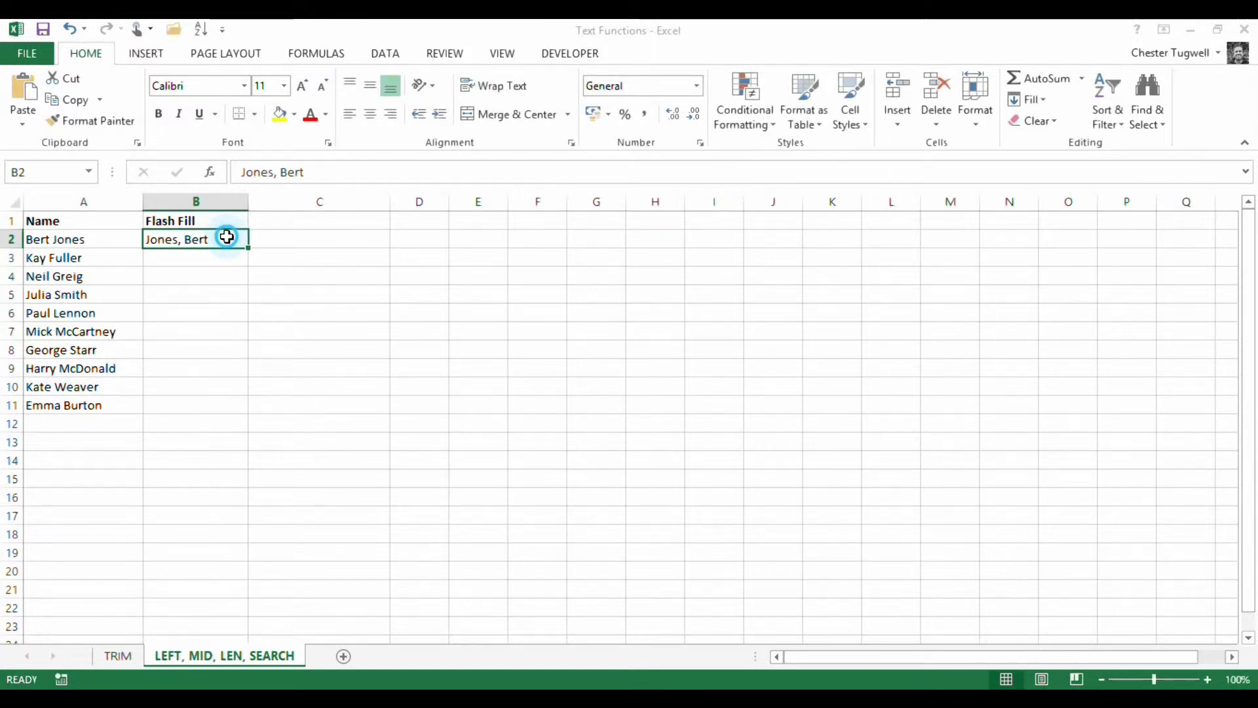
pyautogui.moveTo(227, 237); pyautogui.dragTo(217, 405)
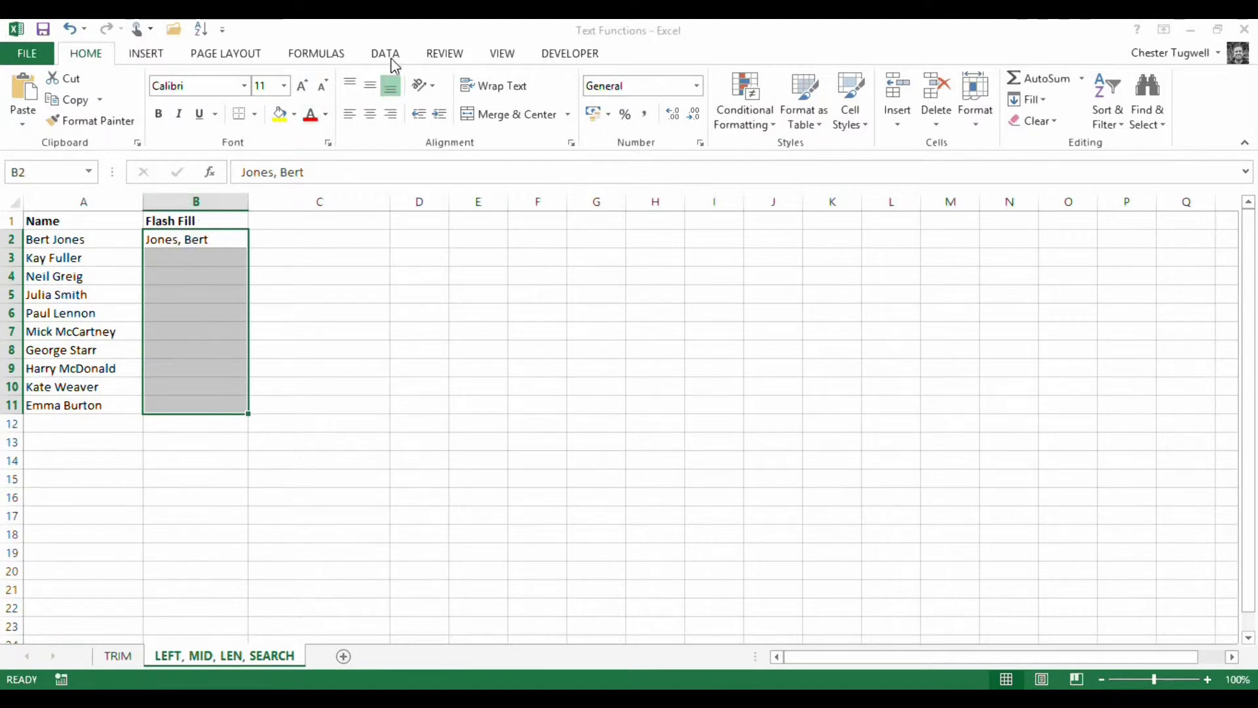
# - Flash Fill the reversed names down B2:B11 from the DATA tab, then clear B2:B11 again
pyautogui.click(388, 55)
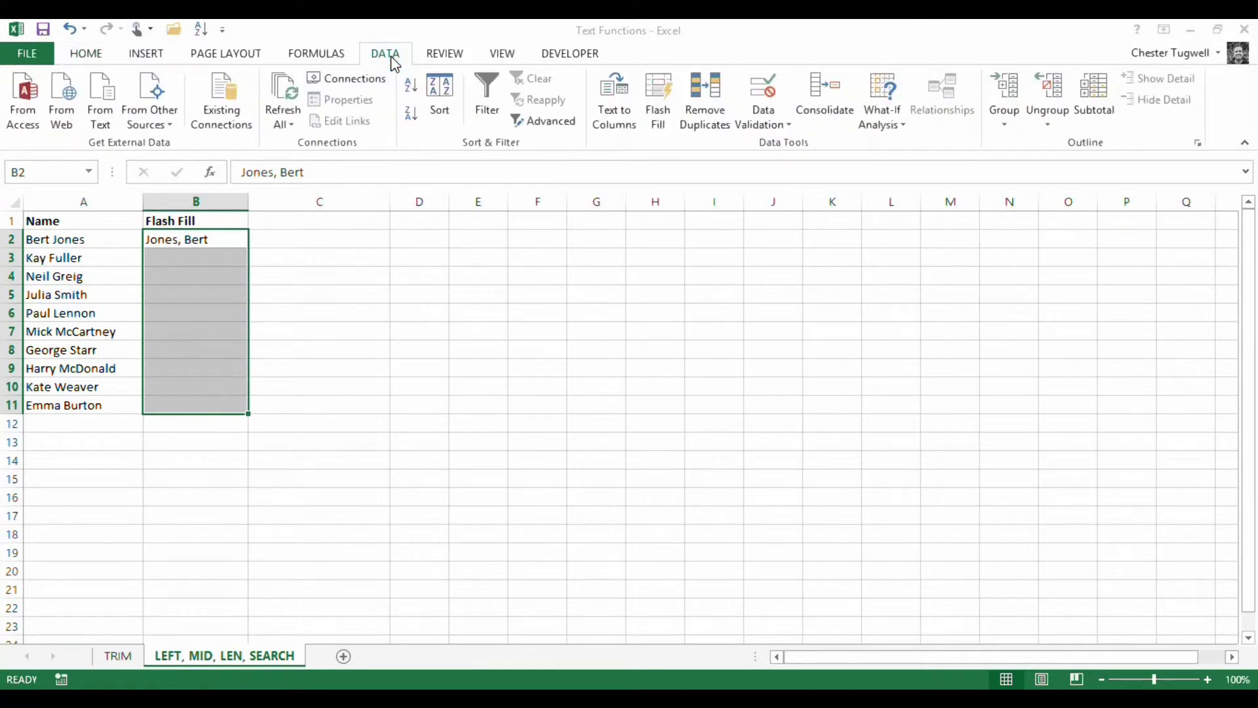
pyautogui.click(660, 115)
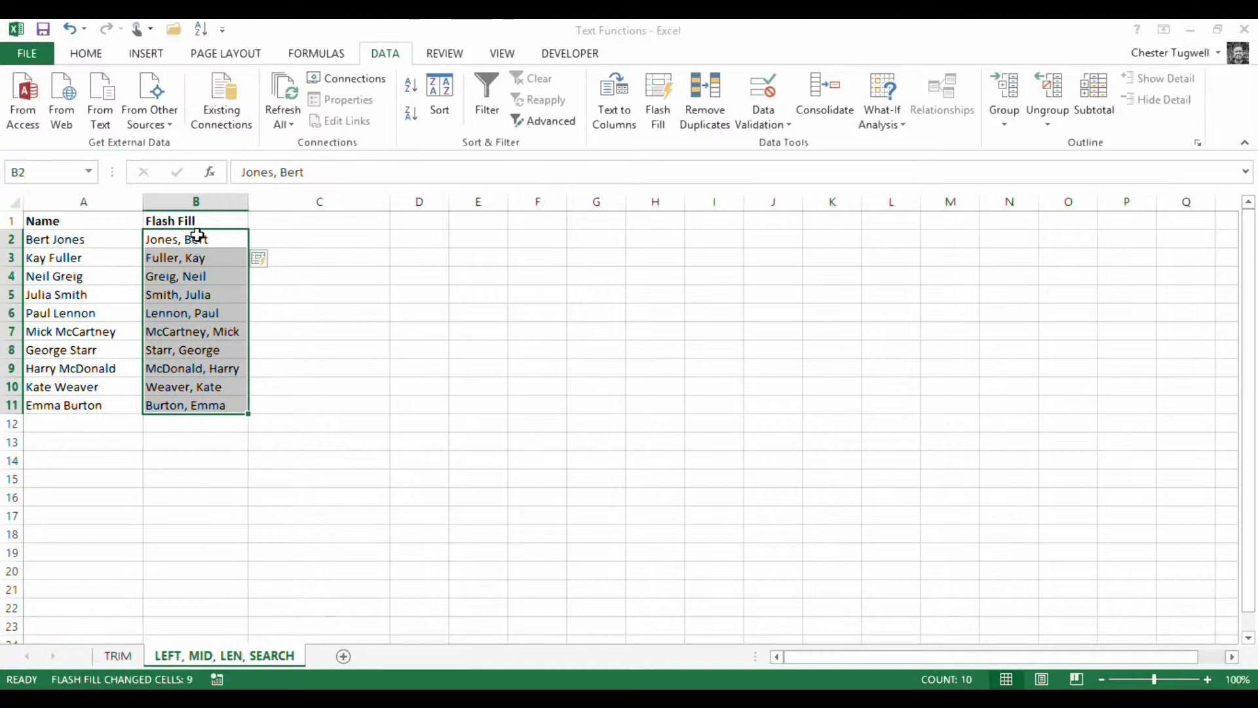
pyautogui.moveTo(197, 237); pyautogui.dragTo(188, 402)
pyautogui.press('Delete')
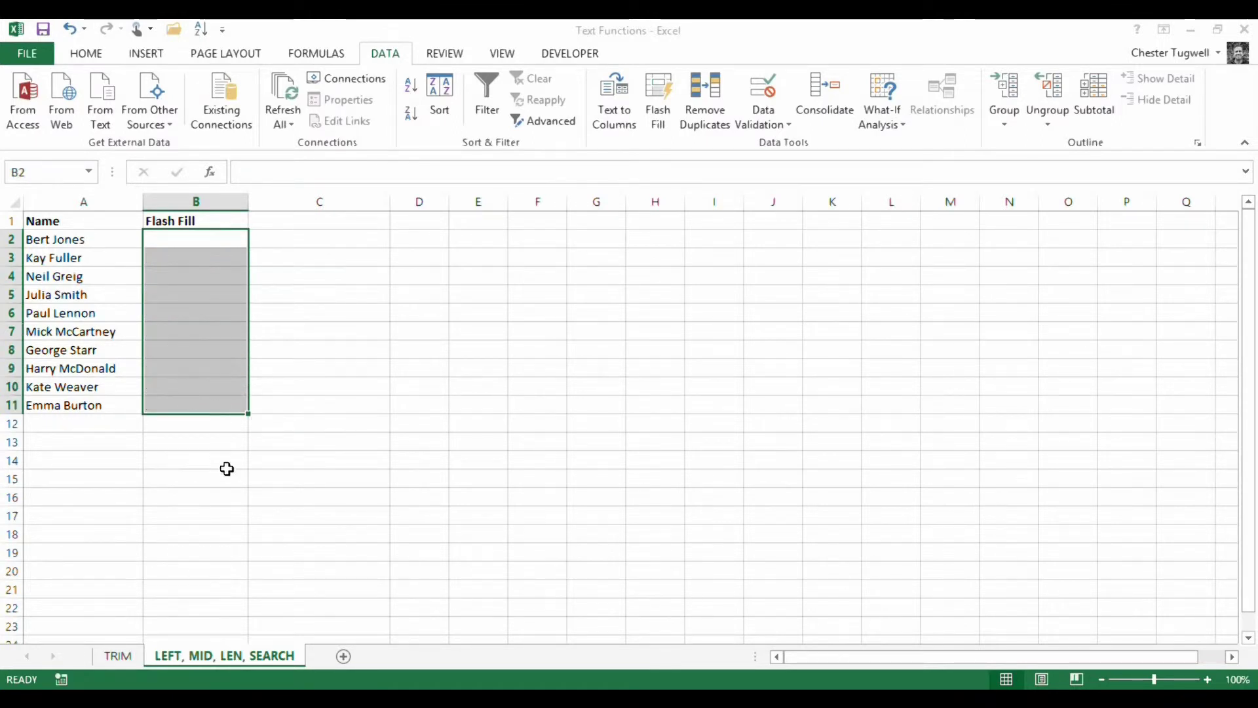
# - Delete the 'Flash Fill' heading from B1 and select the full names in A2:A11
pyautogui.click(225, 462)
pyautogui.click(208, 223)
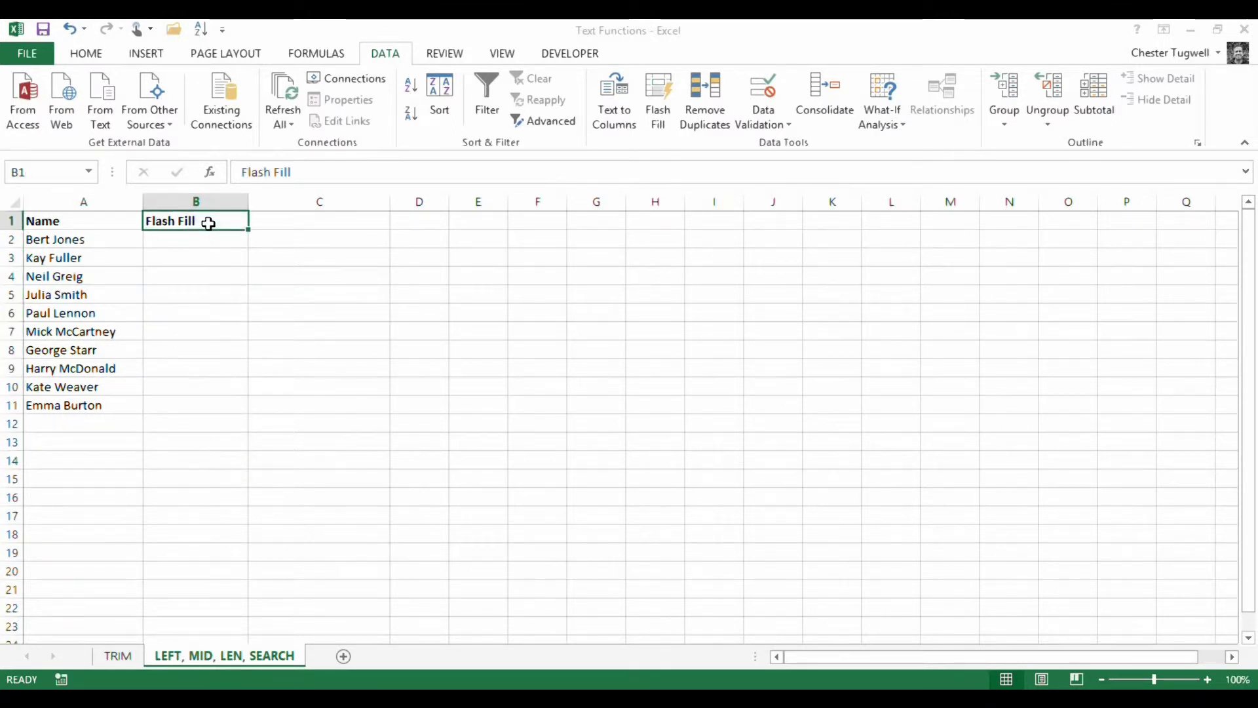
pyautogui.press('Delete')
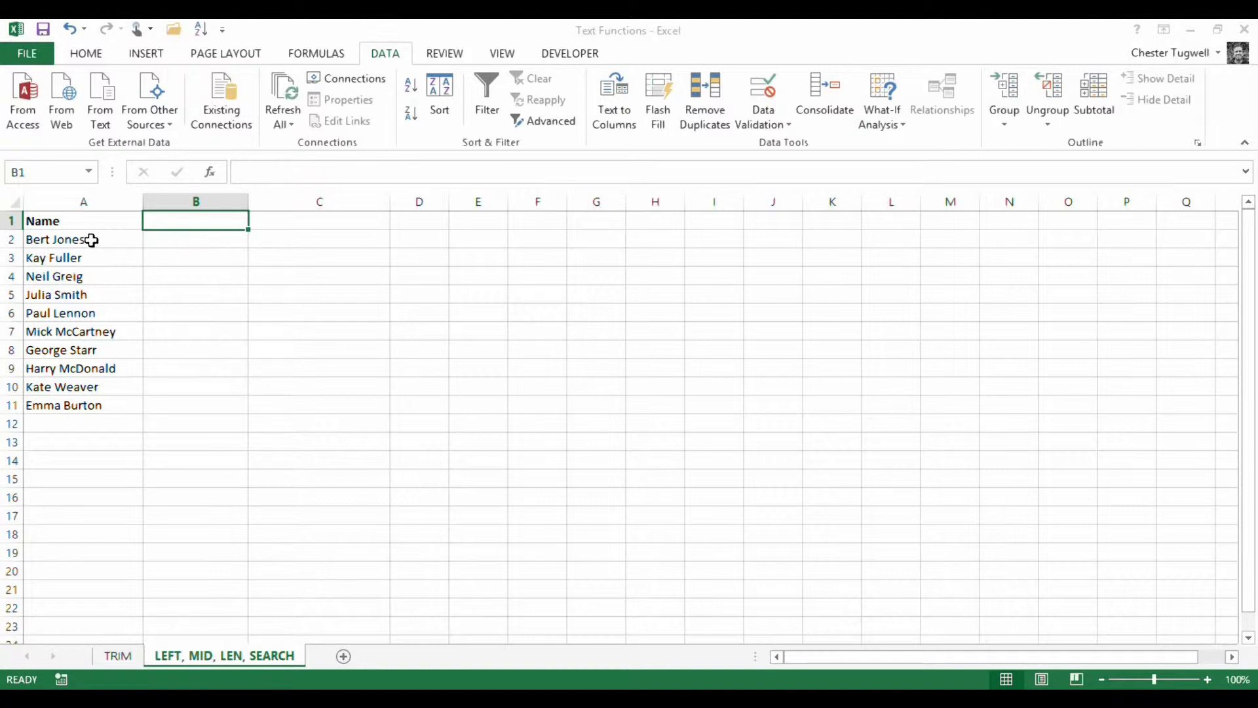
pyautogui.moveTo(90, 242); pyautogui.dragTo(88, 403)
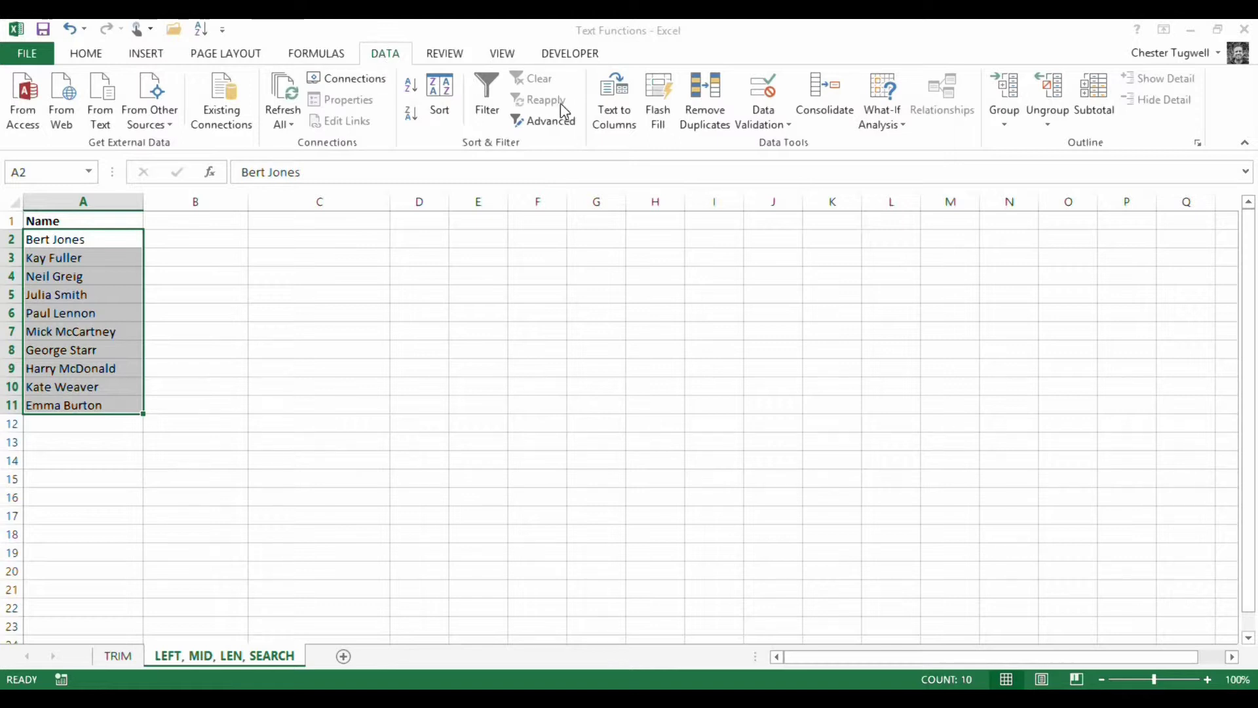
# - Split A2:A11 into first names and surnames with Text to Columns, Delimited on Space instead of Tab
pyautogui.click(614, 113)
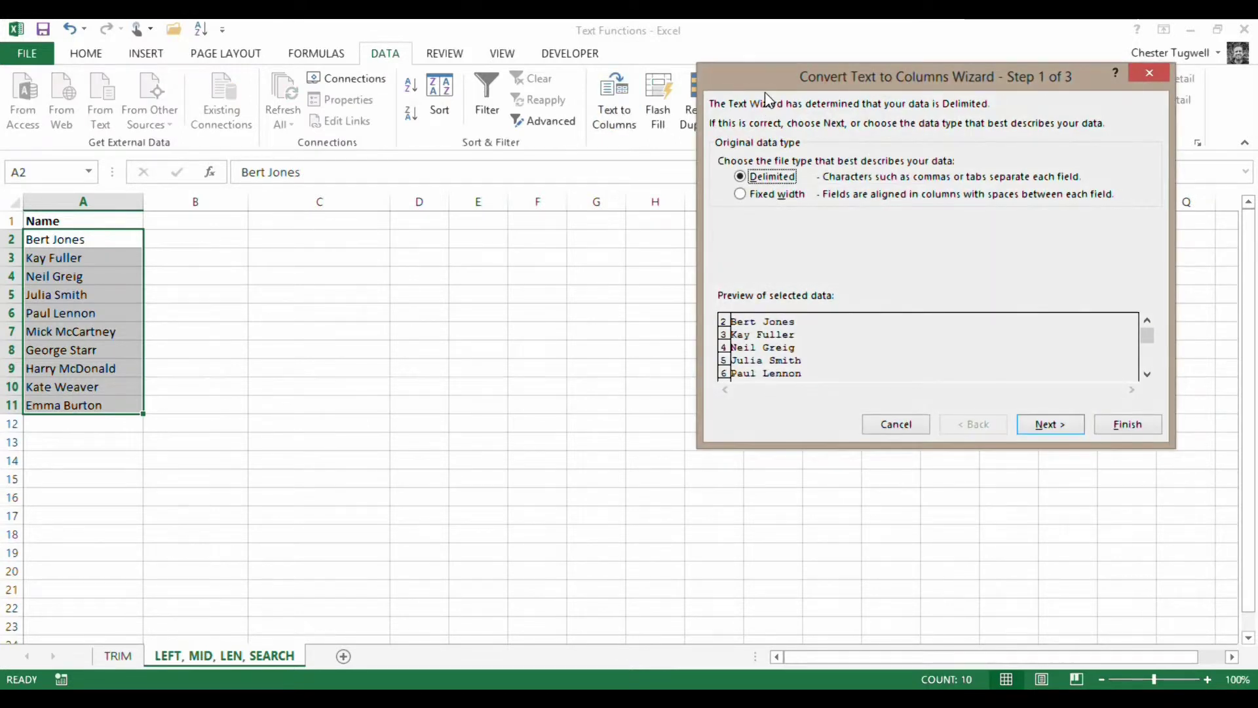
pyautogui.moveTo(765, 81); pyautogui.dragTo(497, 151)
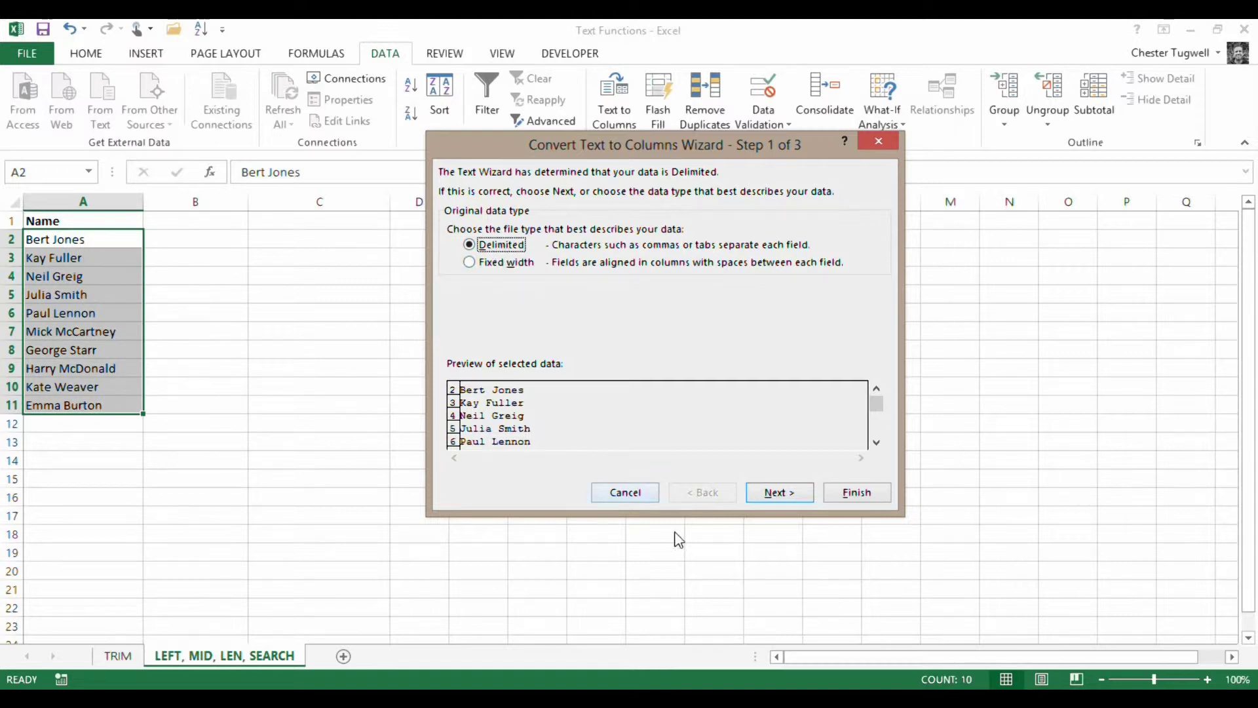
pyautogui.click(774, 493)
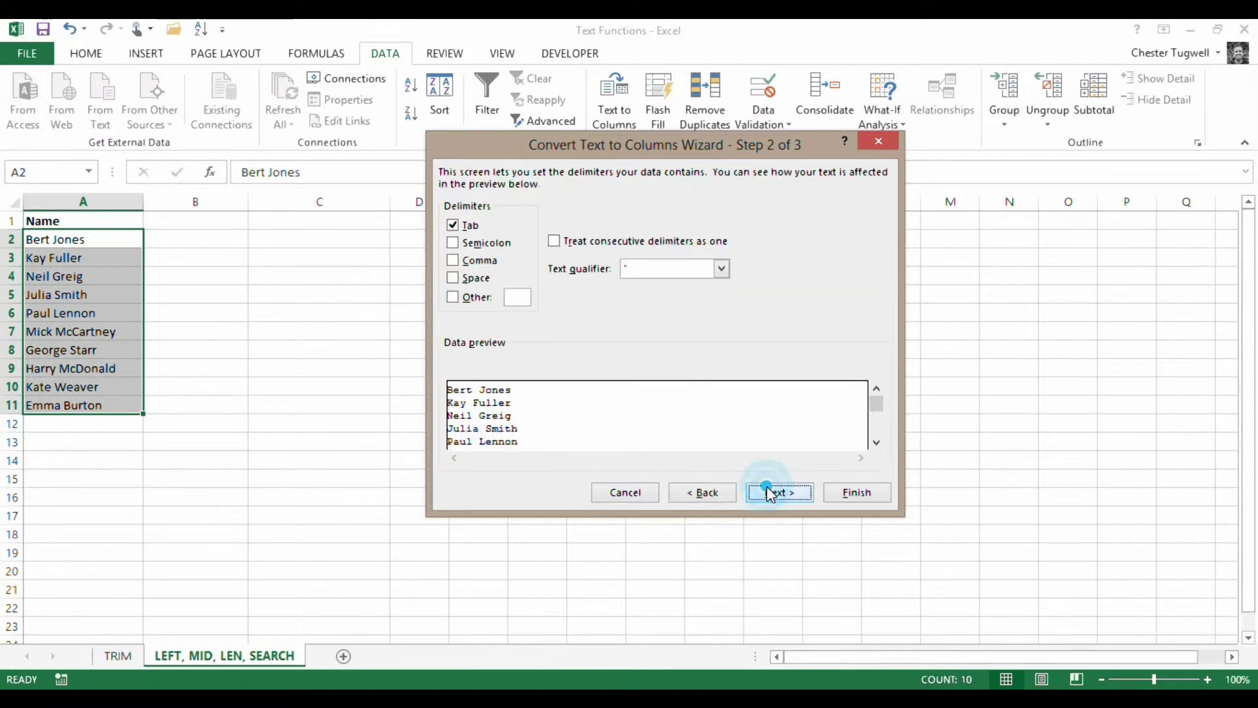
pyautogui.click(453, 225)
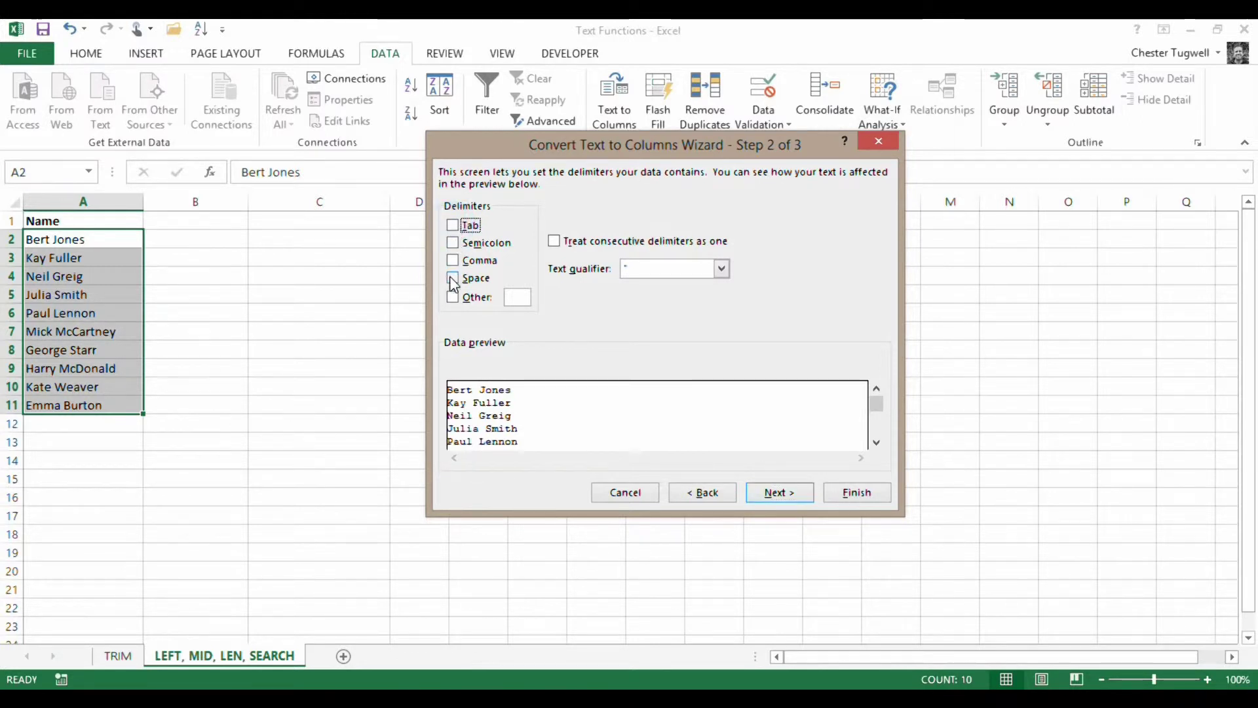
pyautogui.click(453, 279)
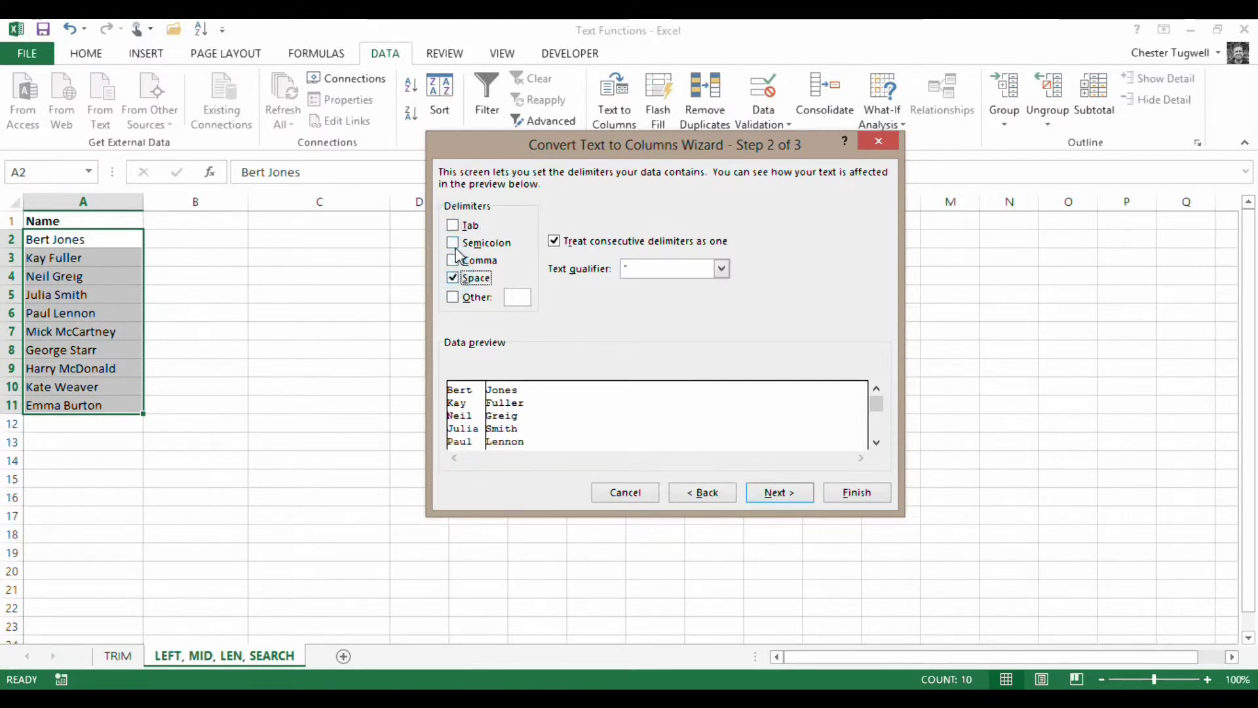
pyautogui.click(848, 492)
pyautogui.click(208, 223)
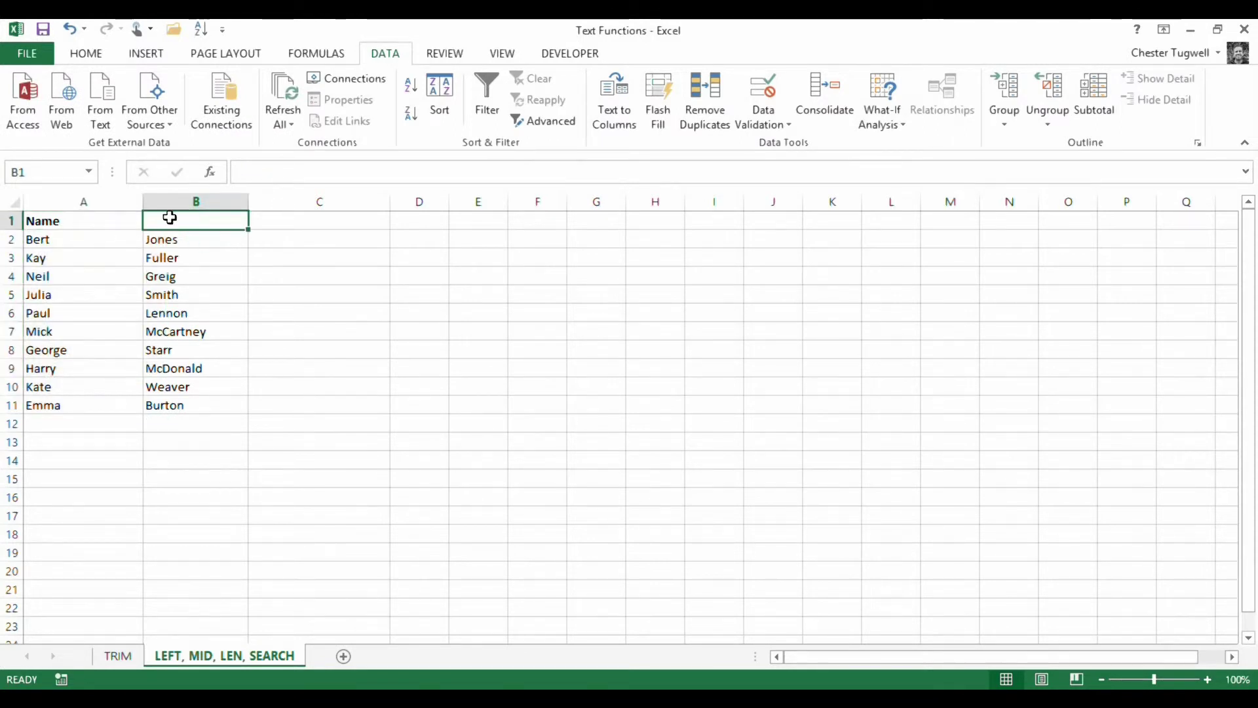
pyautogui.click(290, 241)
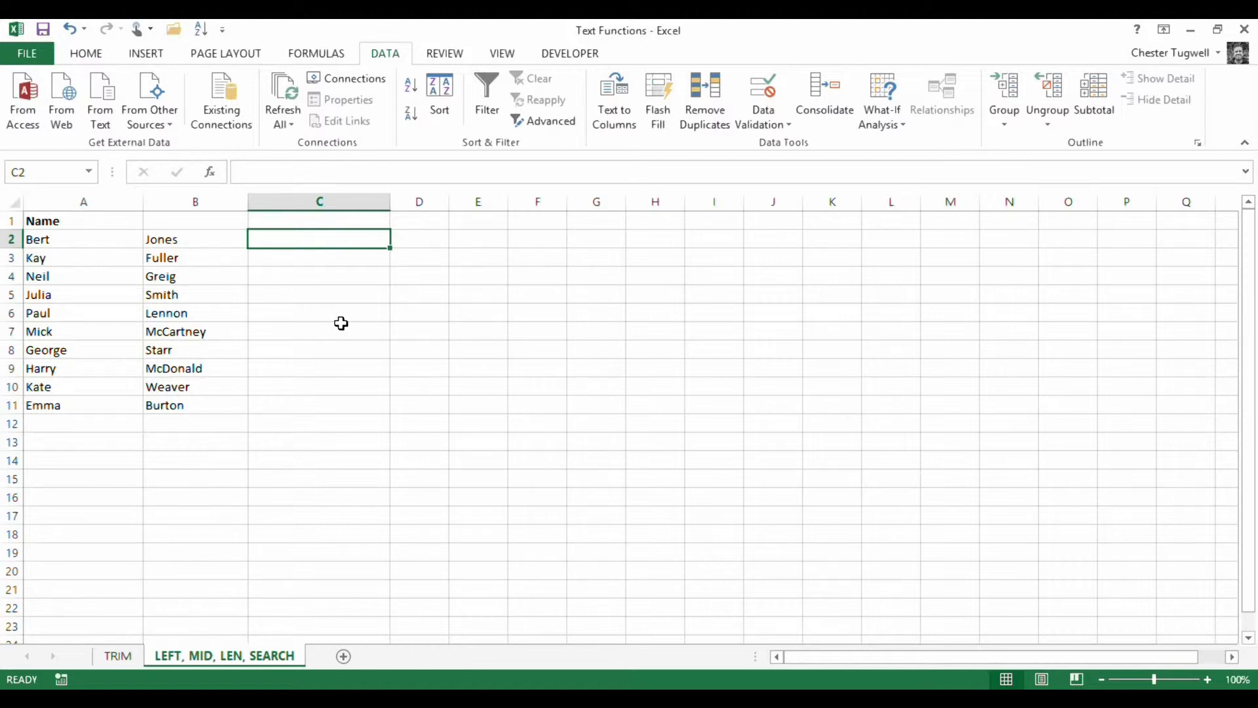
pyautogui.write('=')
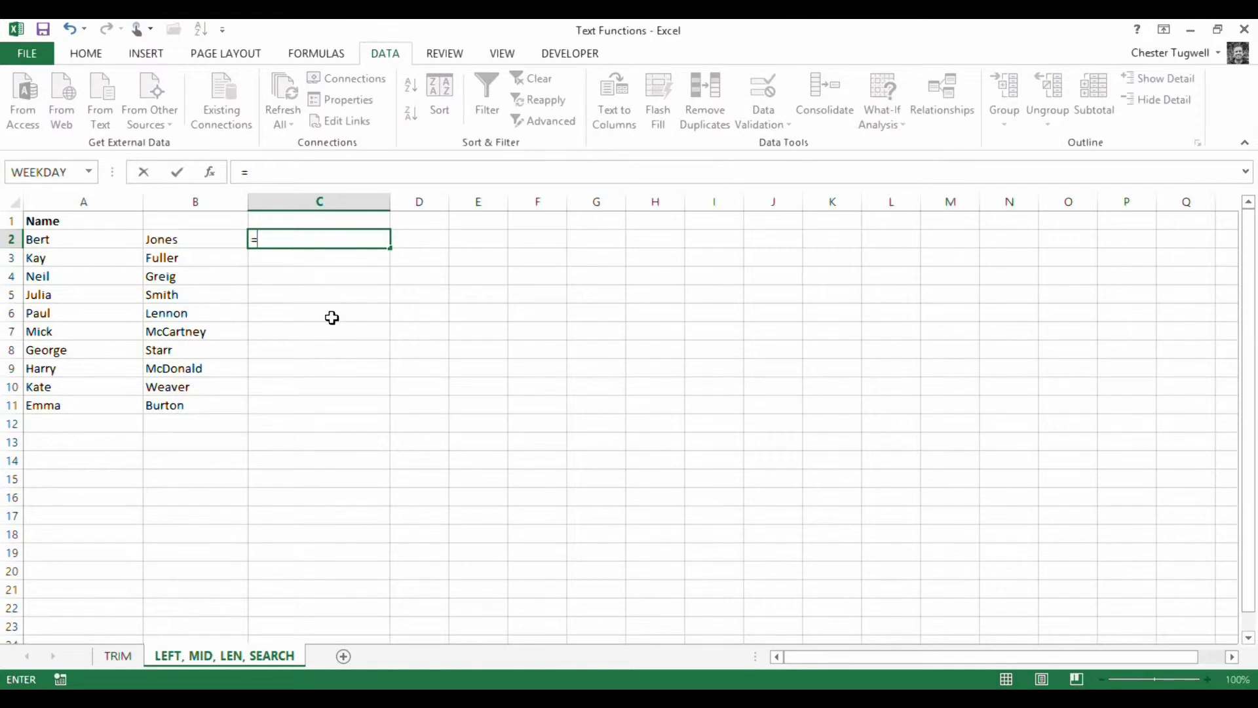
pyautogui.click(190, 237)
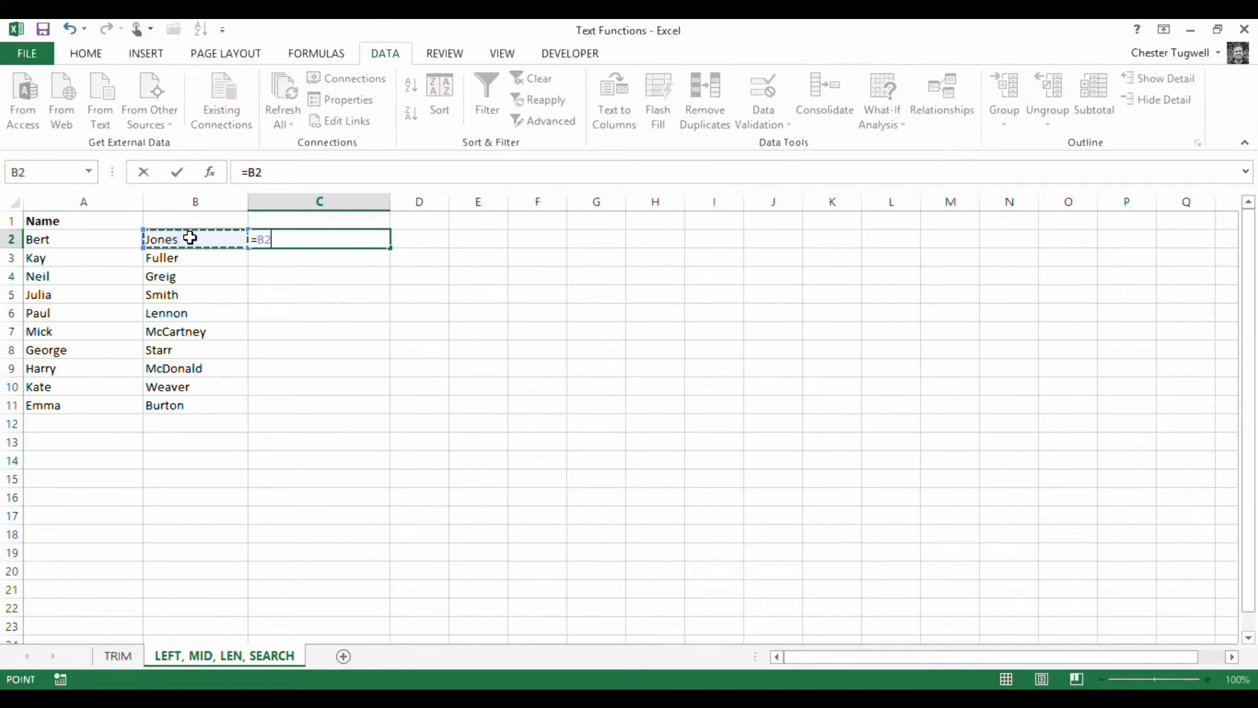
pyautogui.write('&",')
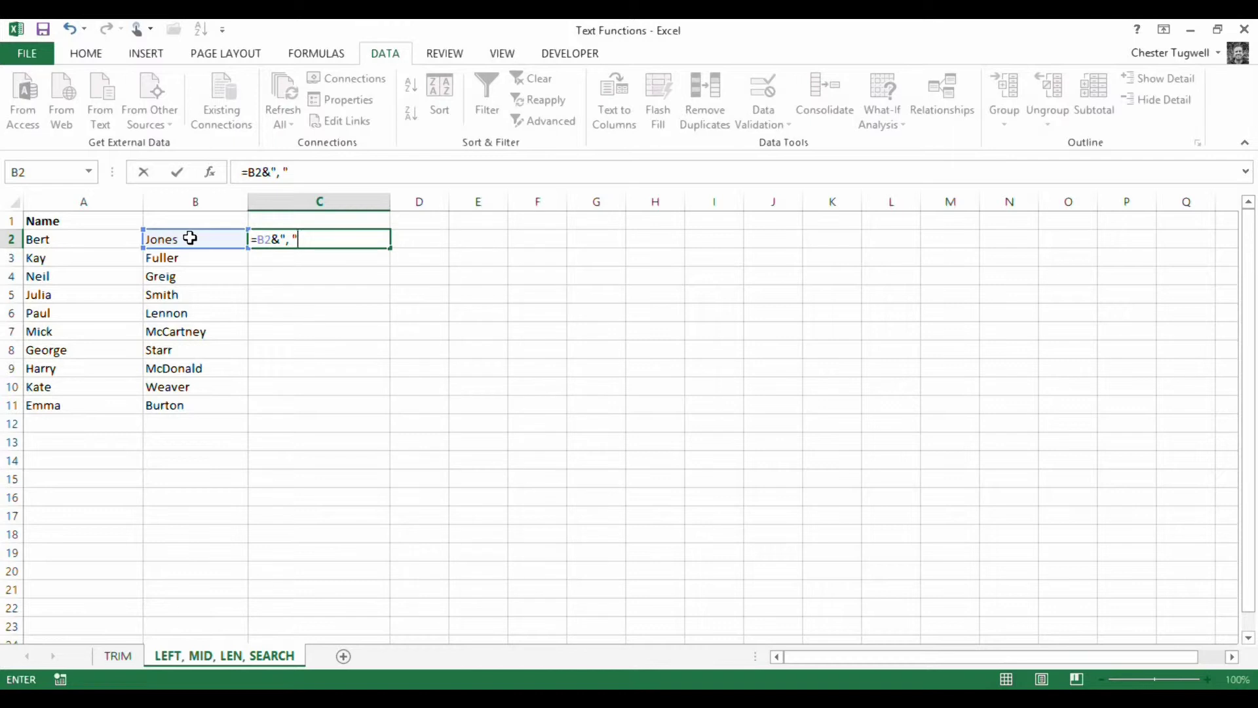
pyautogui.write('&')
pyautogui.click(91, 238)
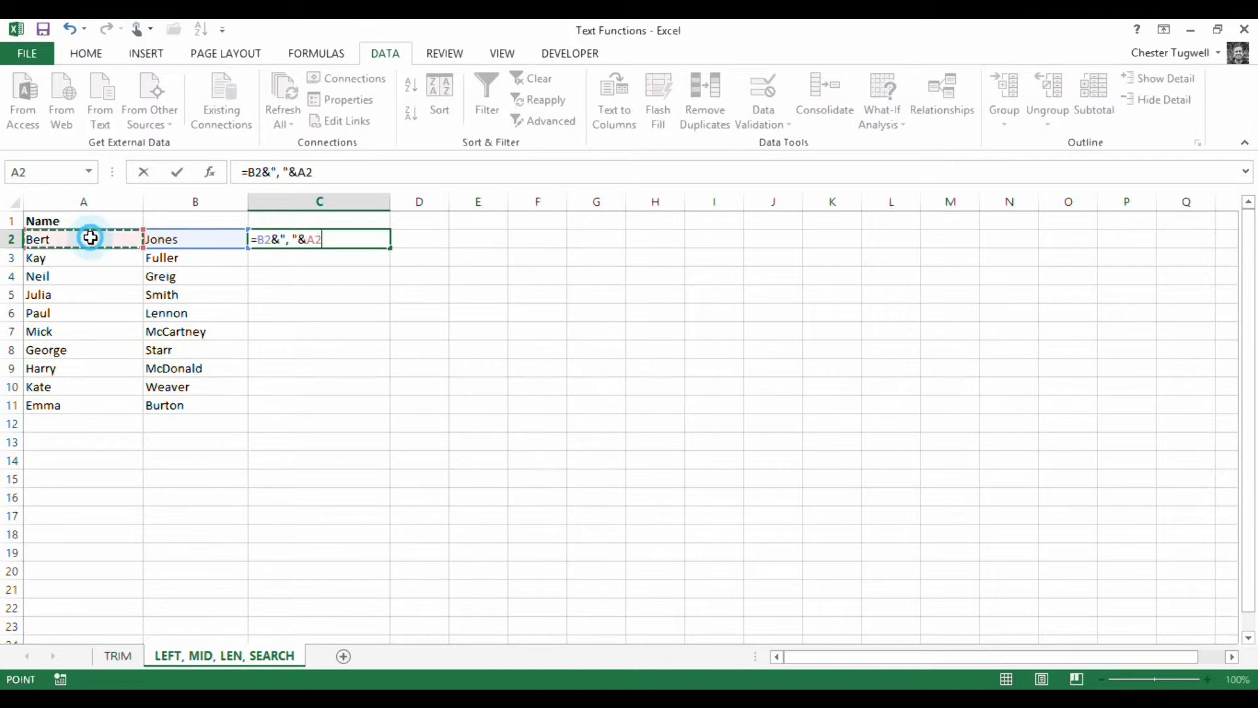
pyautogui.press('Return')
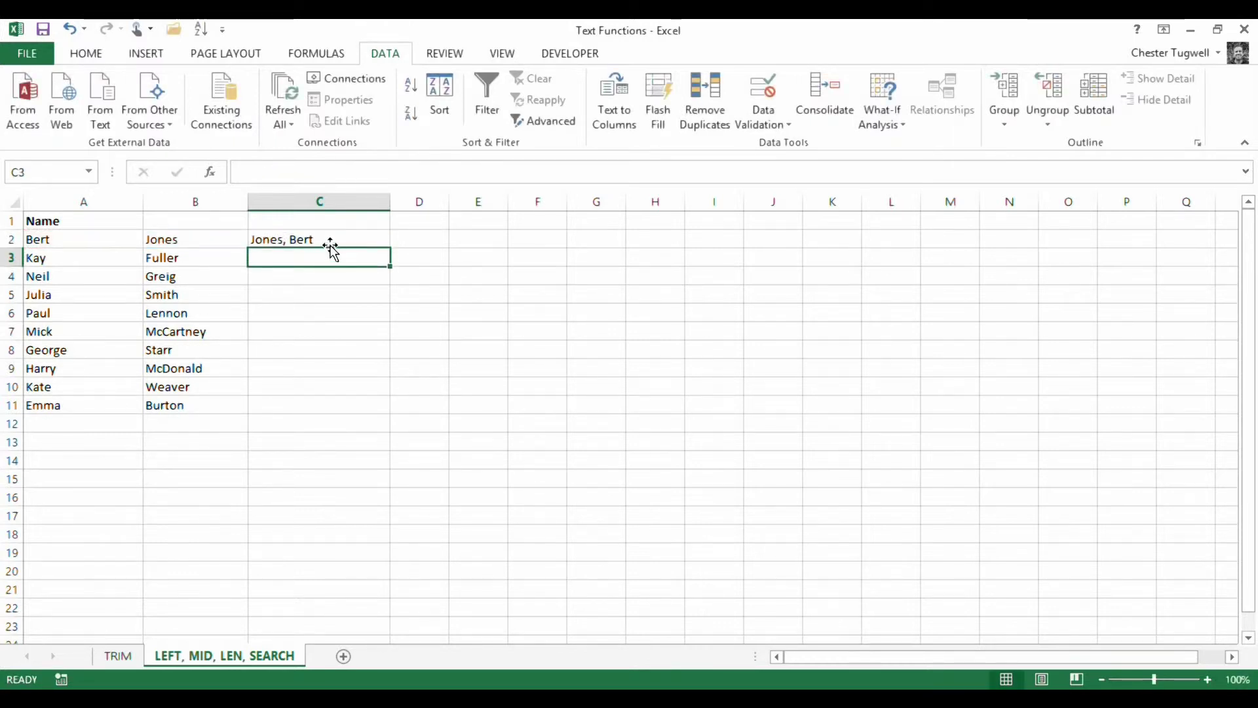
pyautogui.click(327, 239)
pyautogui.moveTo(389, 249); pyautogui.dragTo(370, 420)
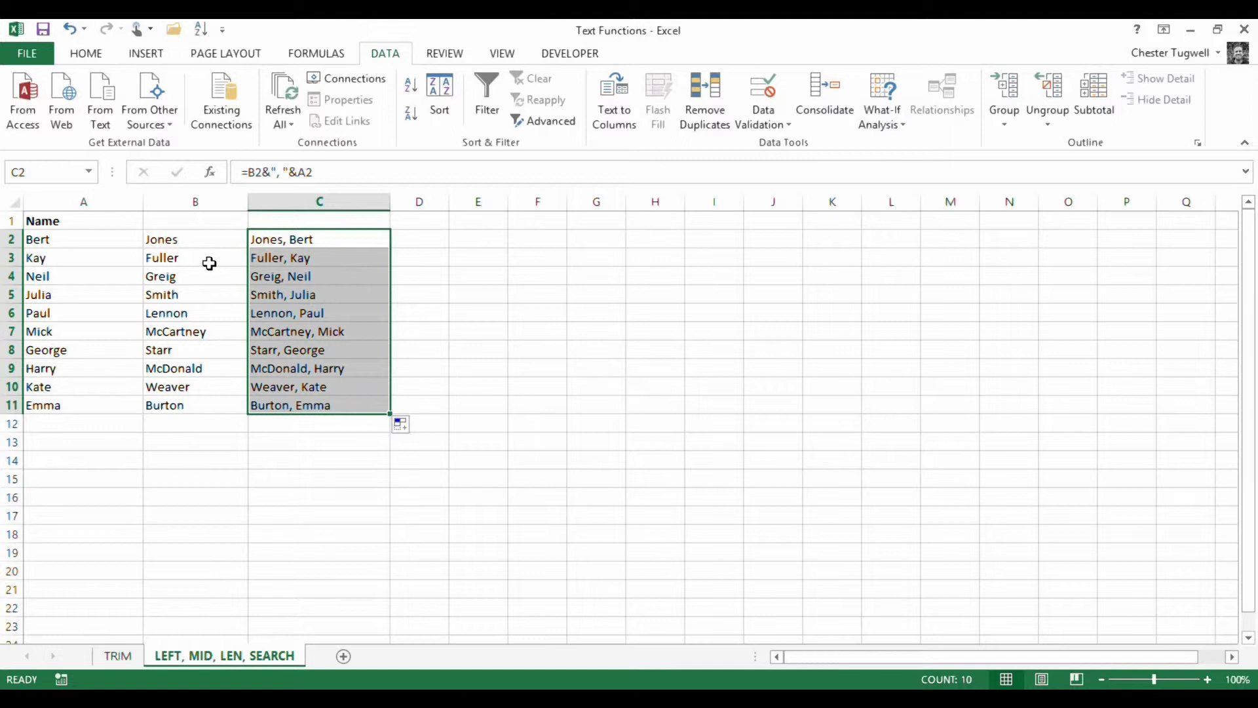
pyautogui.moveTo(183, 242); pyautogui.dragTo(292, 368)
# - Undo the Text to Columns split to restore the full names in column A, then select B2
pyautogui.hotkey('ctrl', 'z')
pyautogui.hotkey('ctrl', 'z')
pyautogui.hotkey('ctrl', 'z')
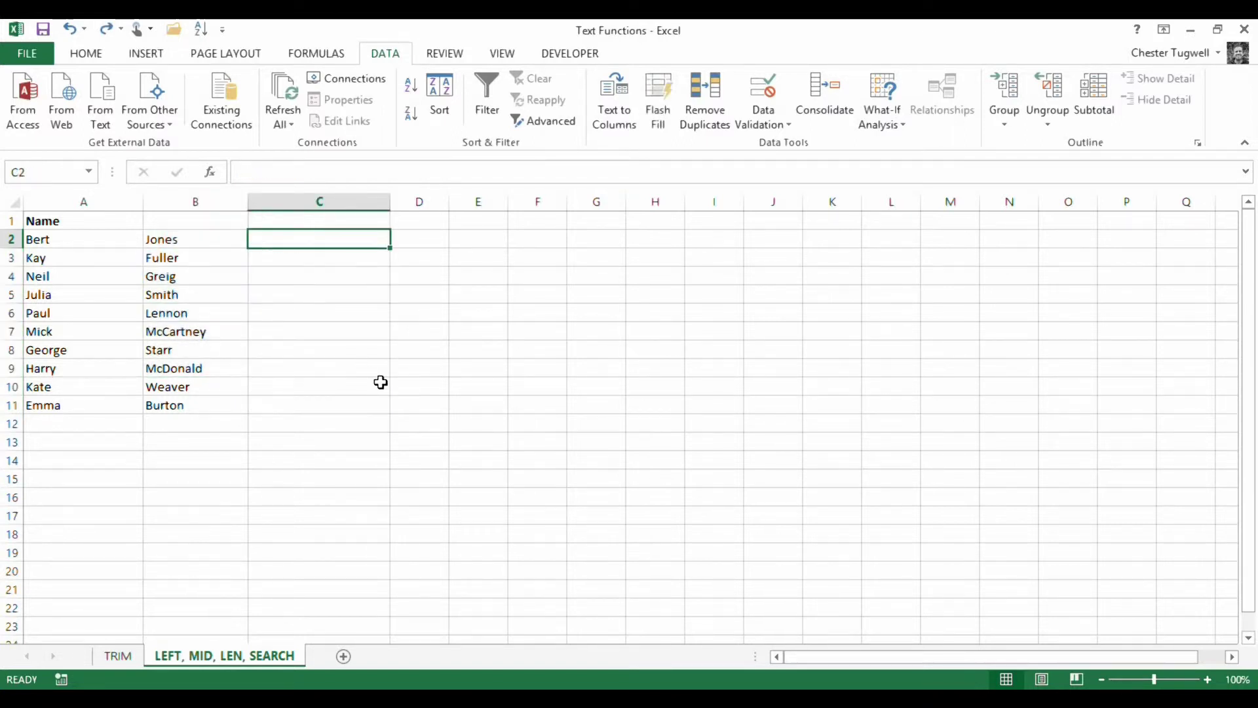
pyautogui.click(171, 339)
pyautogui.click(172, 240)
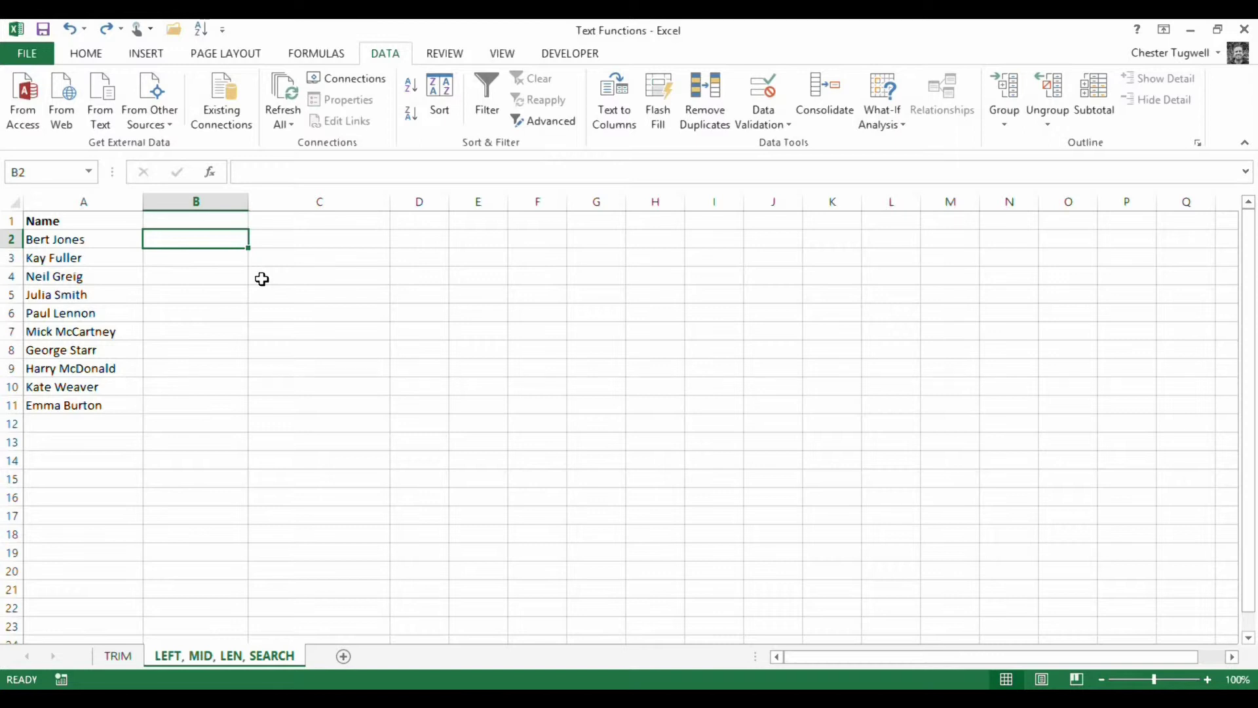
# - Enter =SEARCH(" ",A2) in B2 to find the space position in the name
pyautogui.write('=')
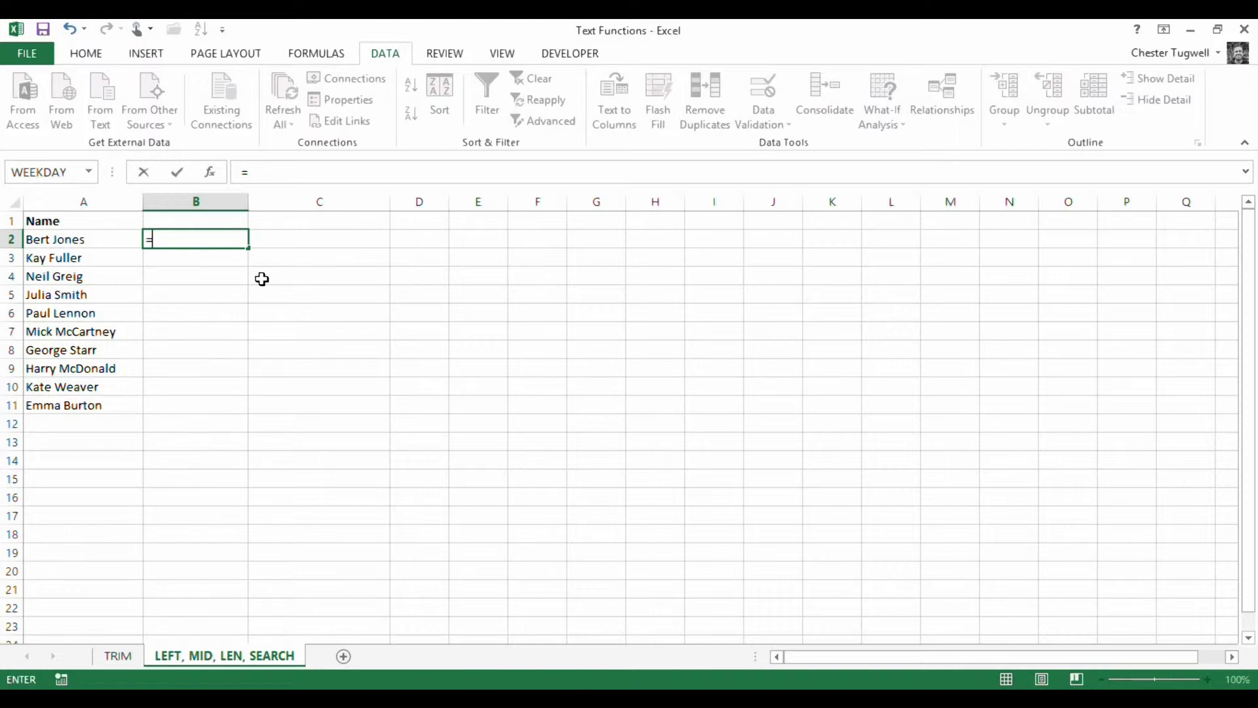
pyautogui.write('ser')
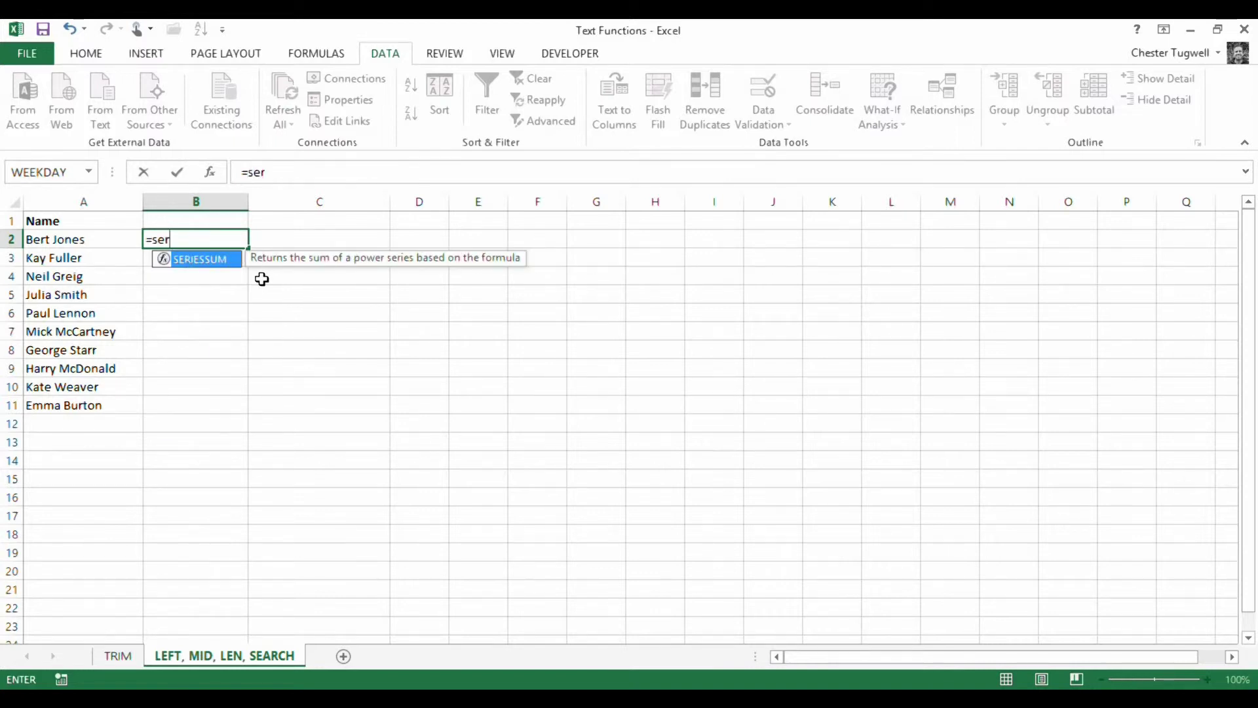
pyautogui.press('BackSpace')
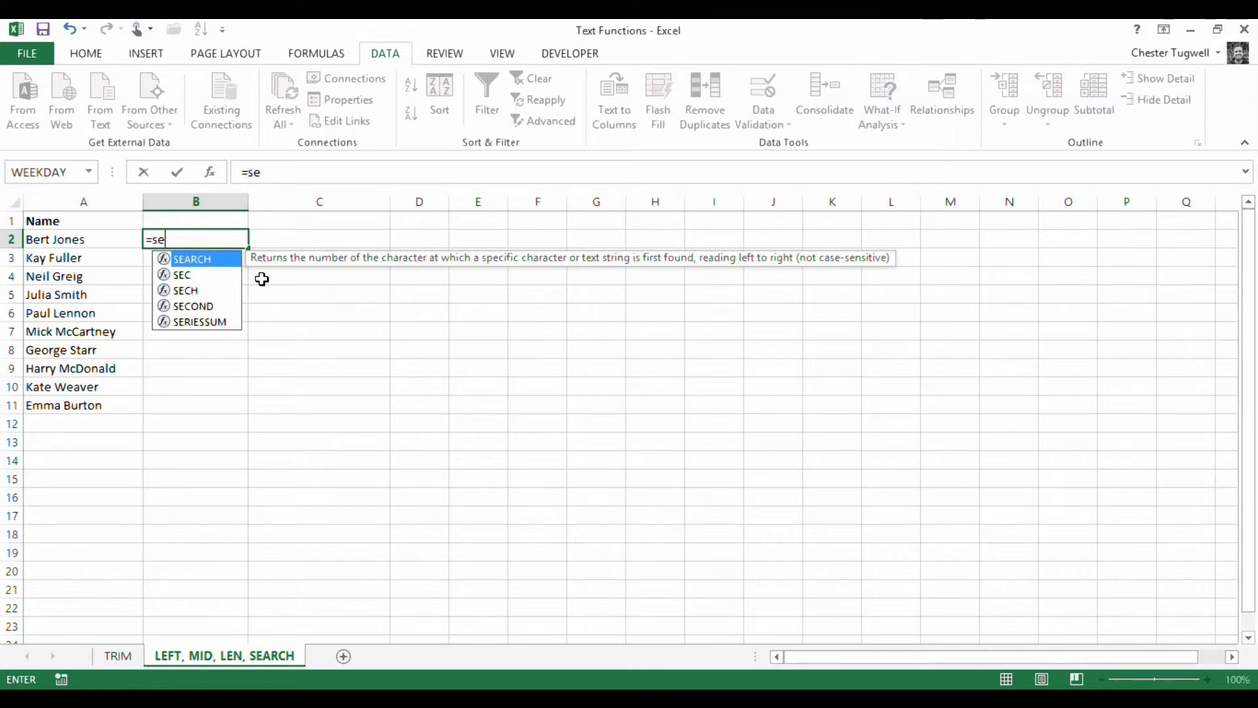
pyautogui.doubleClick(197, 260)
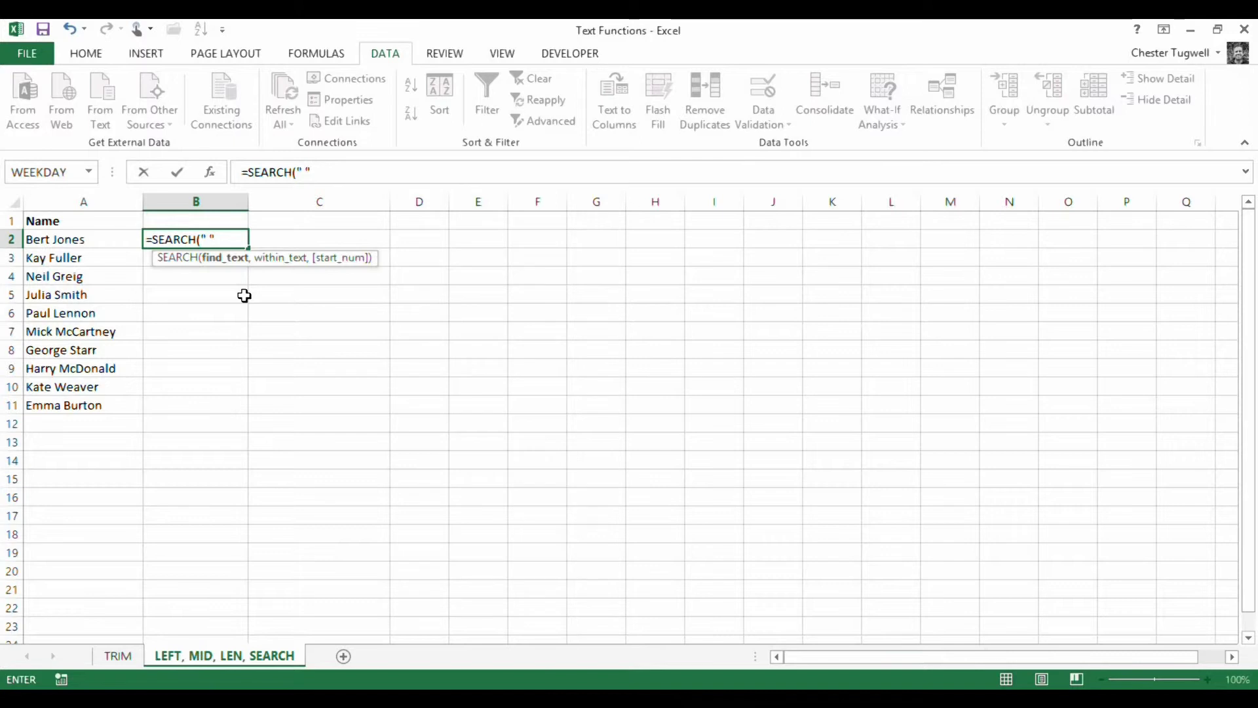
pyautogui.write(',')
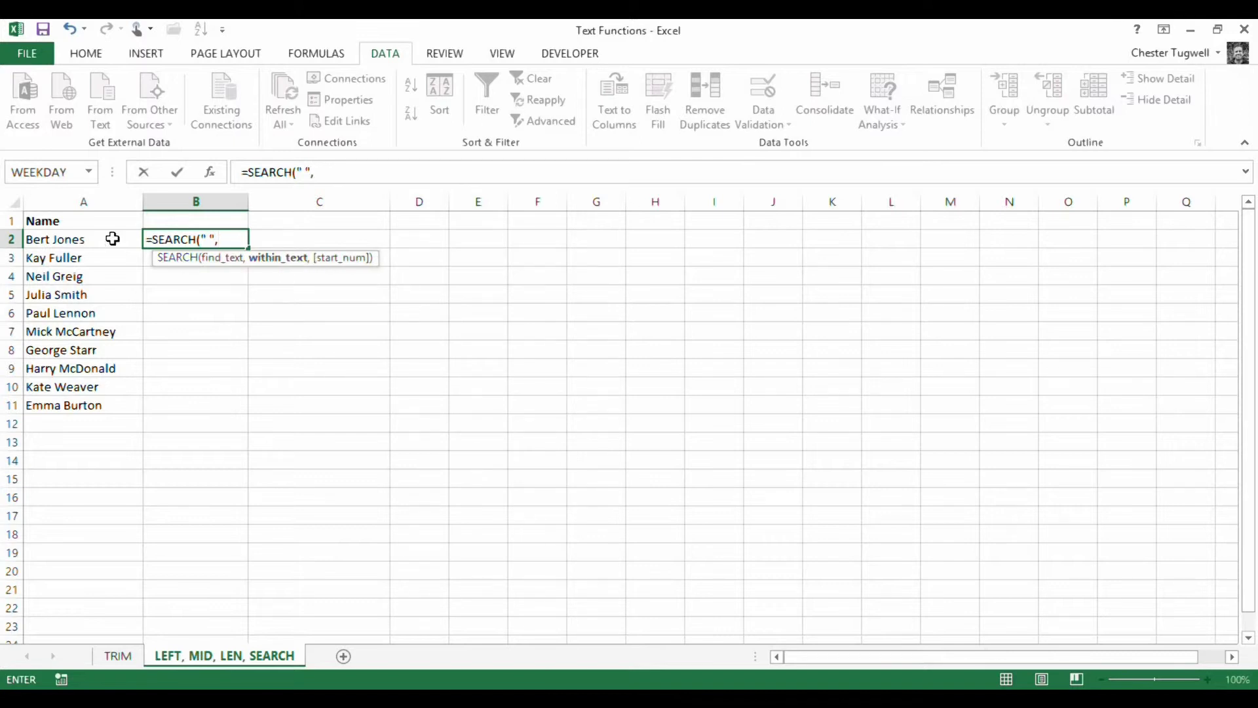
pyautogui.click(91, 235)
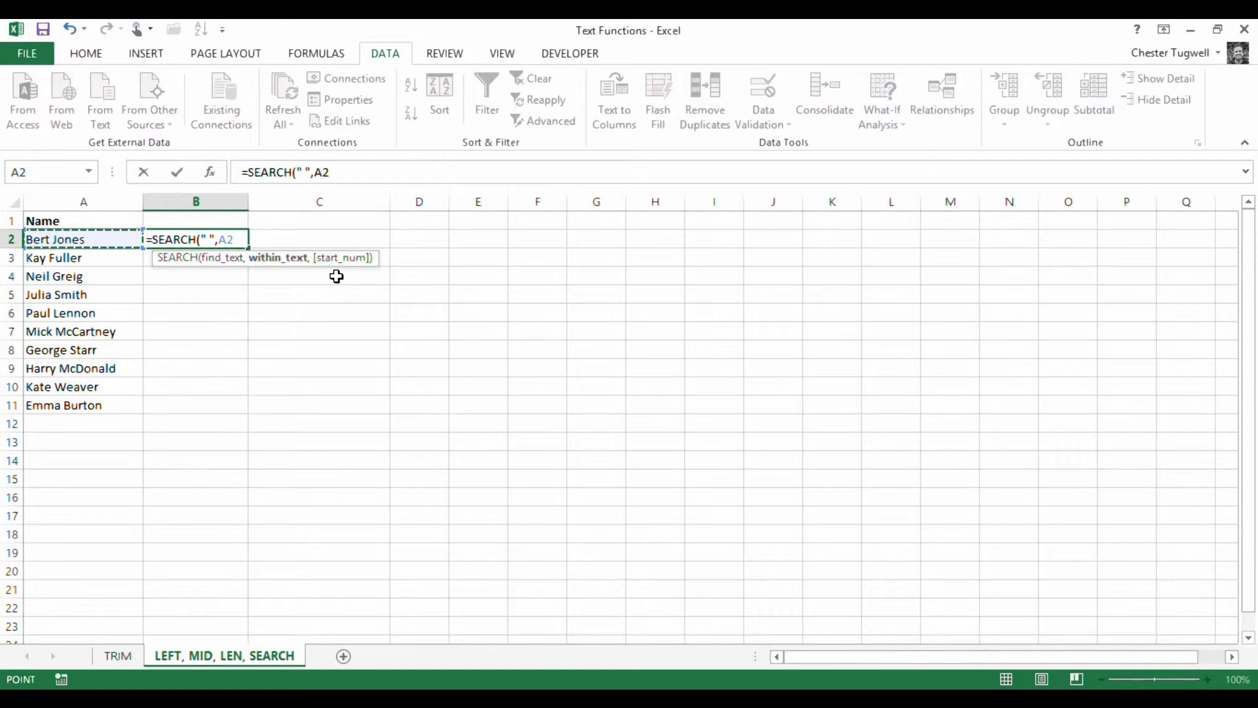
pyautogui.press('Return')
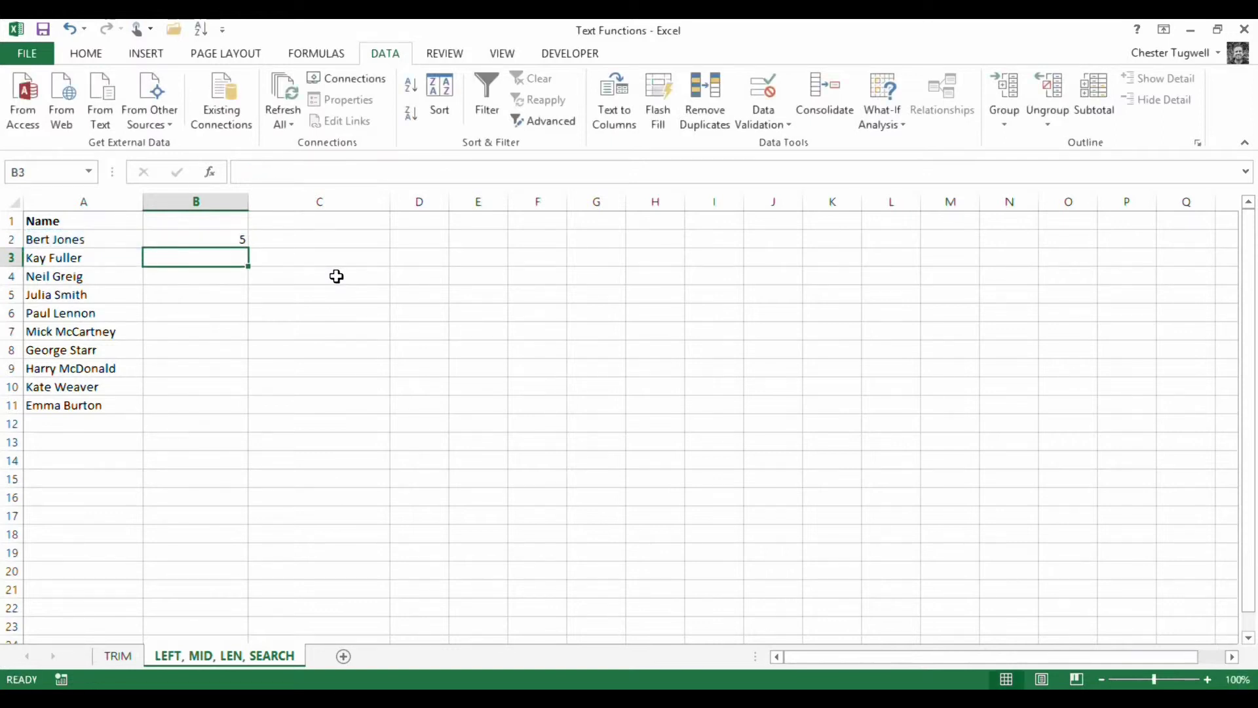
# - Fill the SEARCH formula down to row 11, undo the fill, and select SEARCH in the formula bar
pyautogui.click(219, 241)
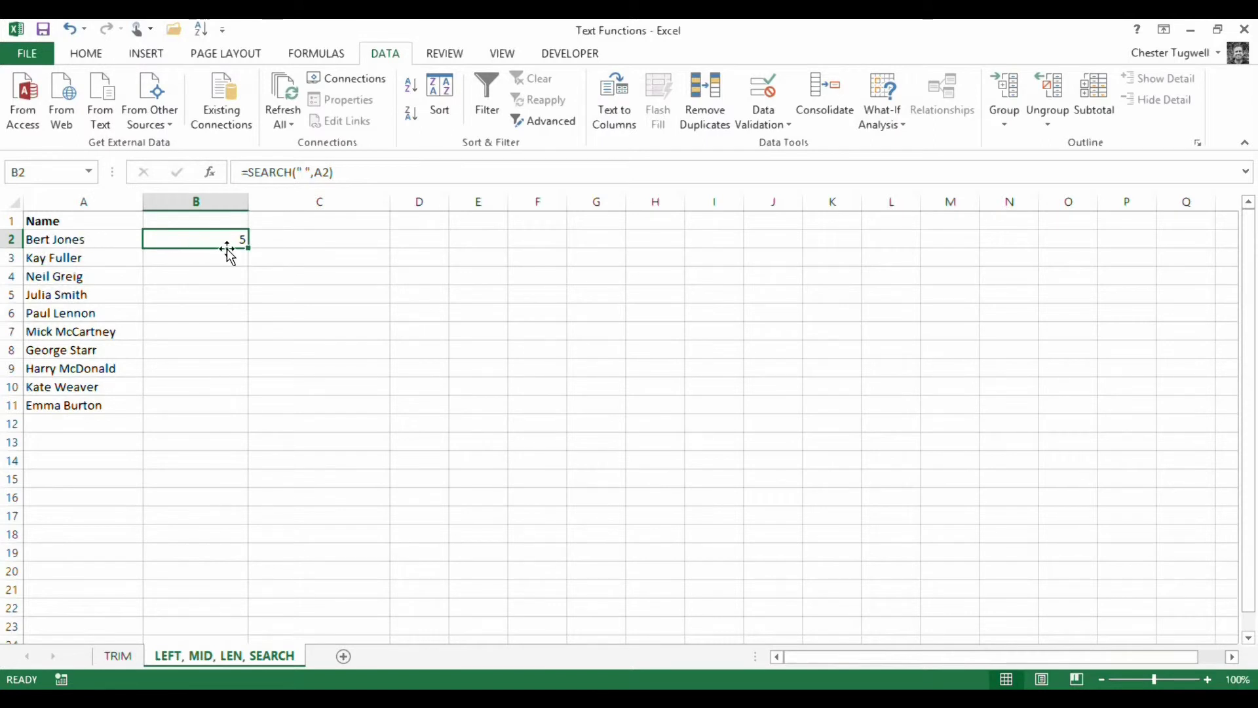
pyautogui.moveTo(248, 247); pyautogui.dragTo(229, 416)
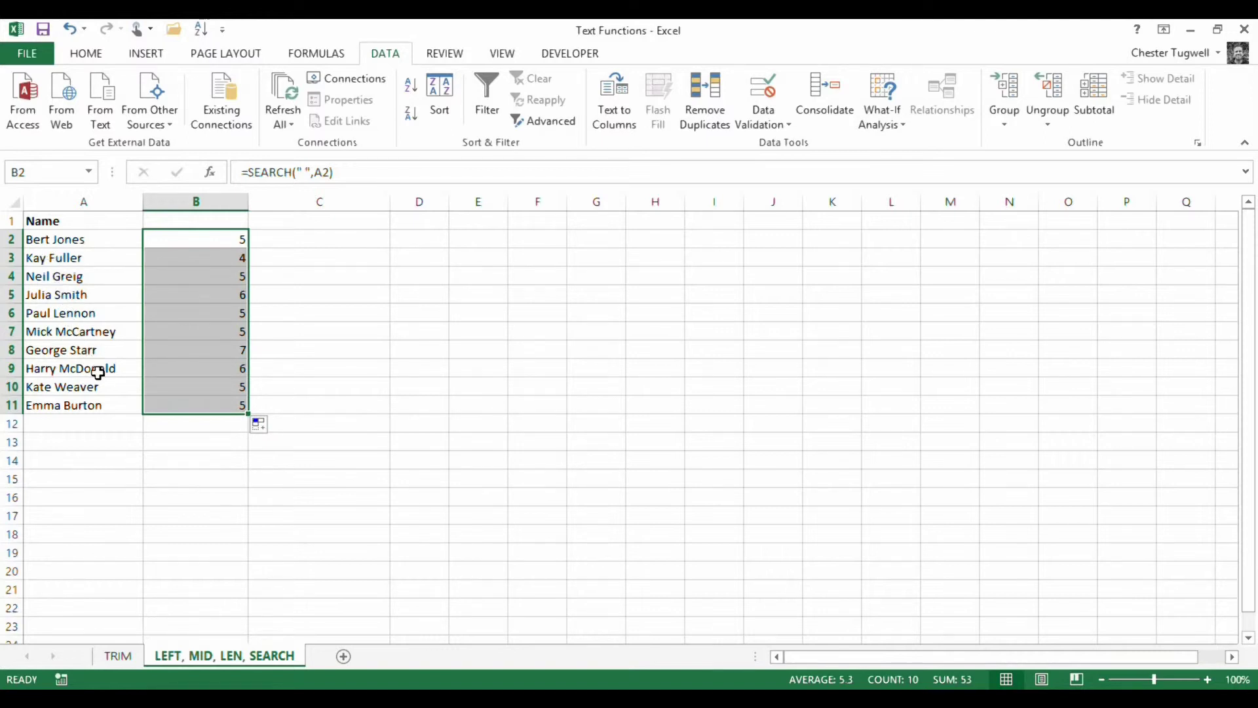
pyautogui.hotkey('ctrl', 'z')
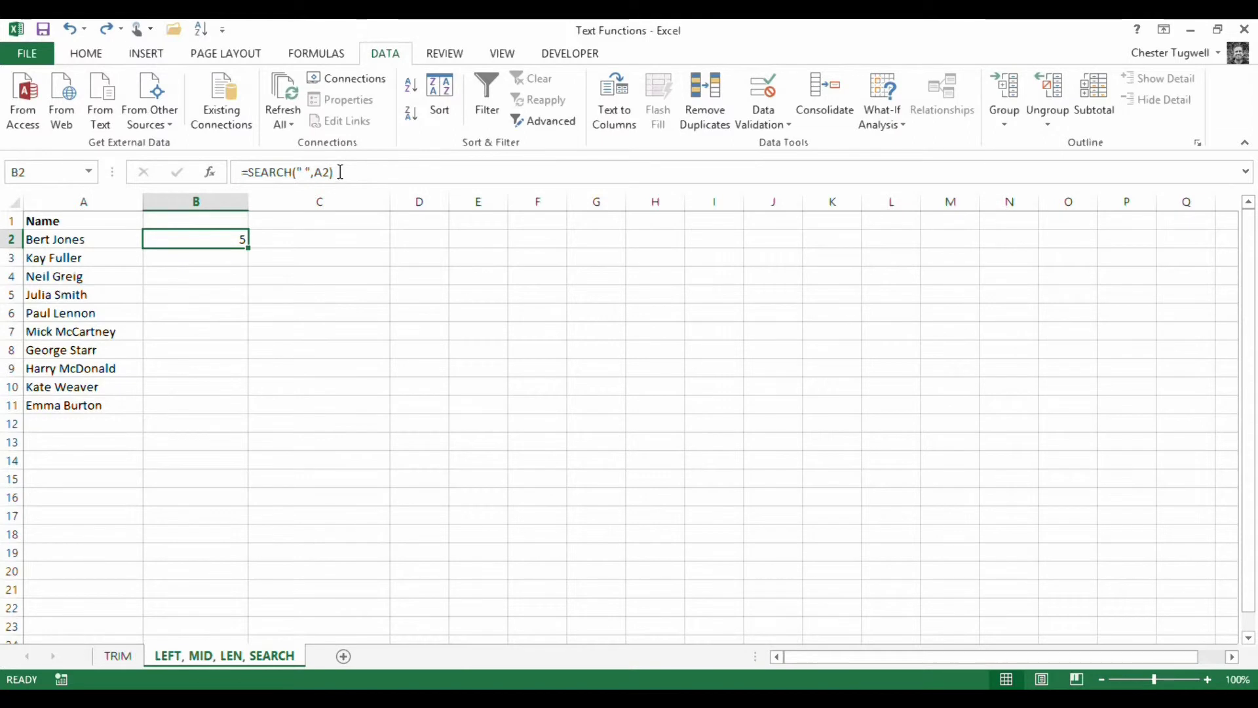
pyautogui.moveTo(334, 172); pyautogui.dragTo(247, 172)
pyautogui.hotkey('ctrl', 'c')
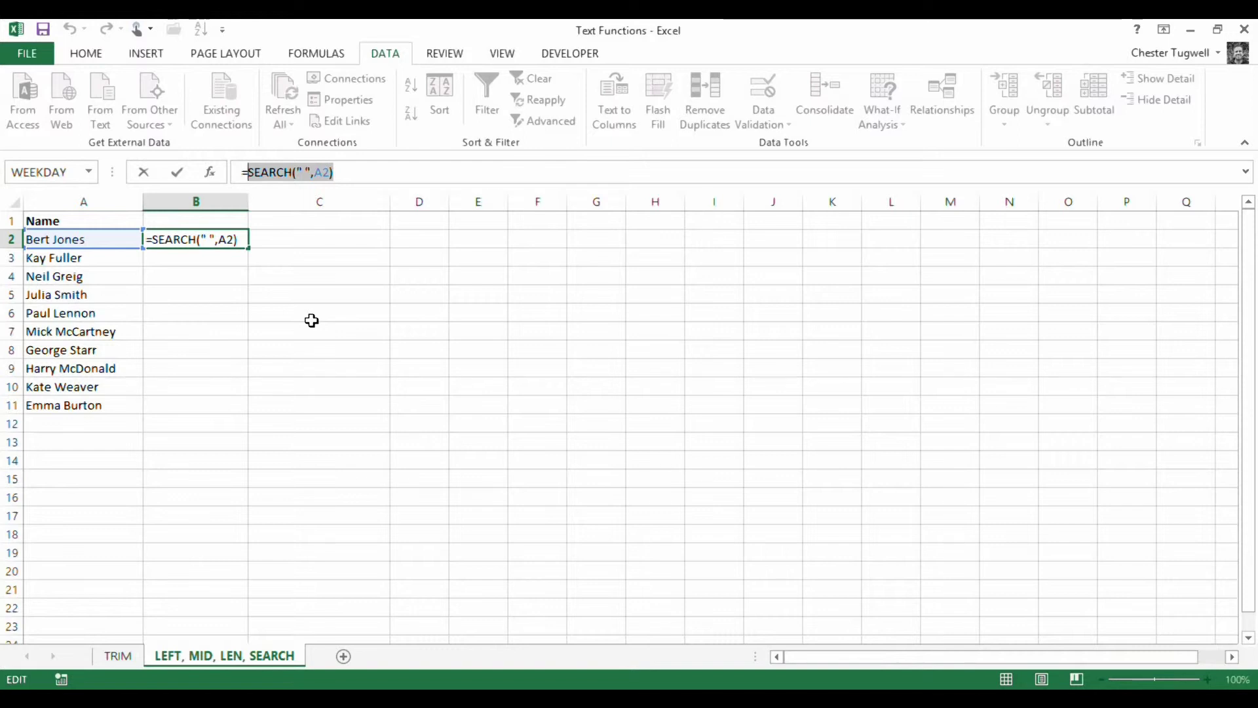
# - Rewrite B2 as =MID(A2,SEARCH(" ",A2)+1,50) so it returns the surname
pyautogui.press('BackSpace')
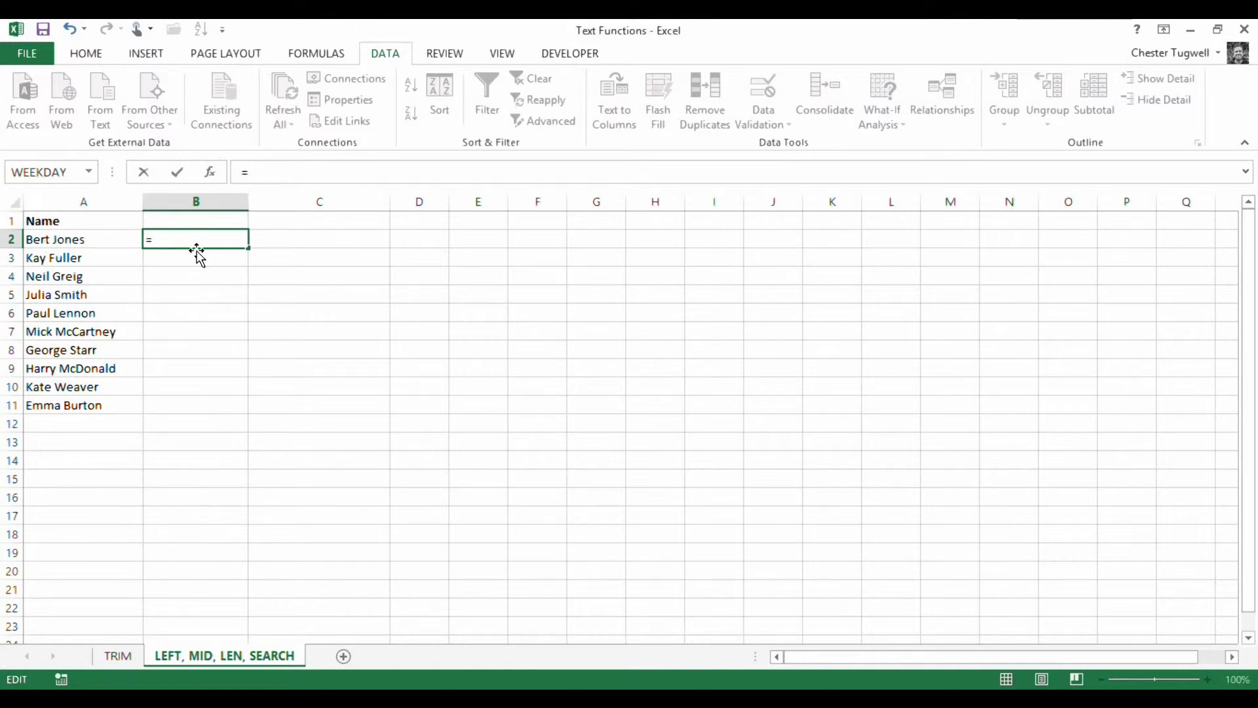
pyautogui.write('mid')
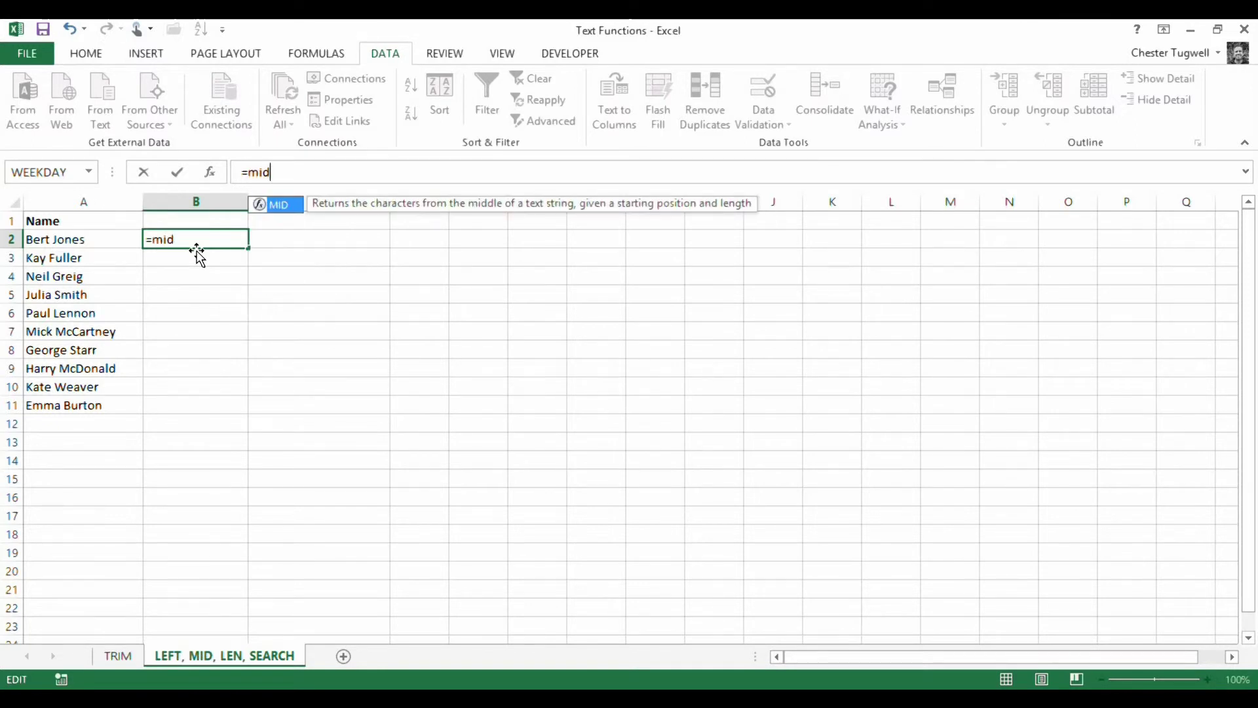
pyautogui.write('(')
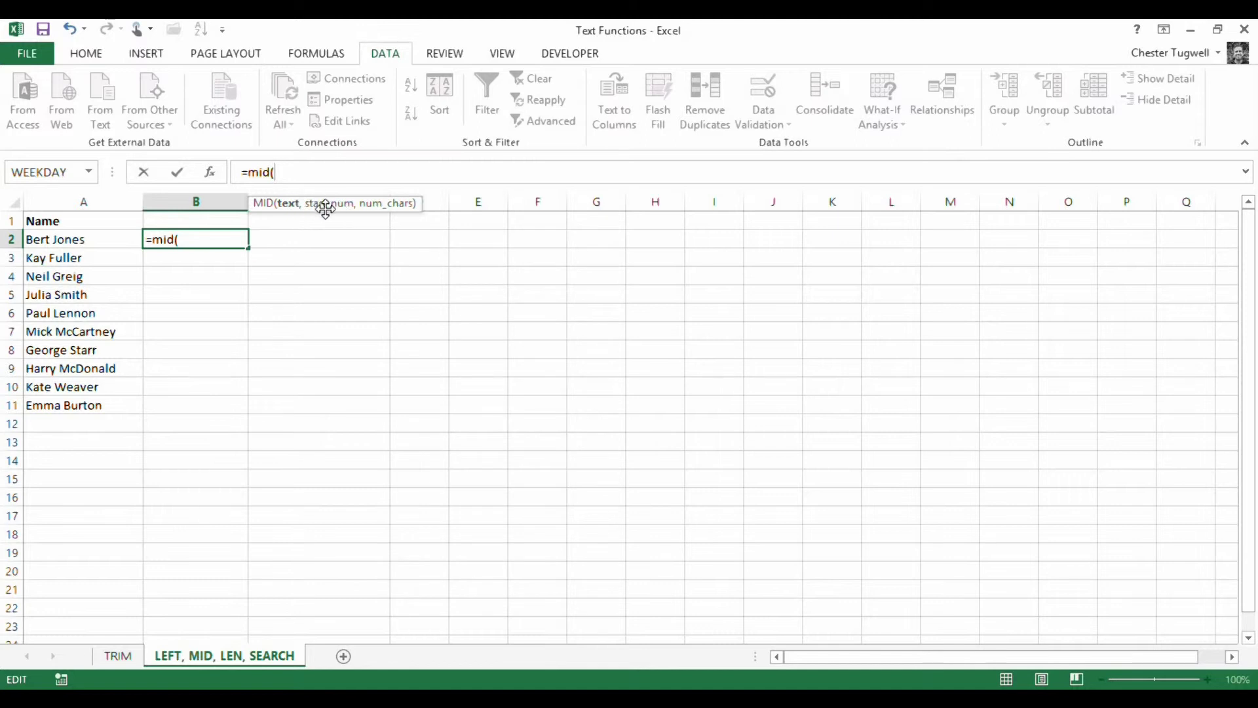
pyautogui.click(85, 242)
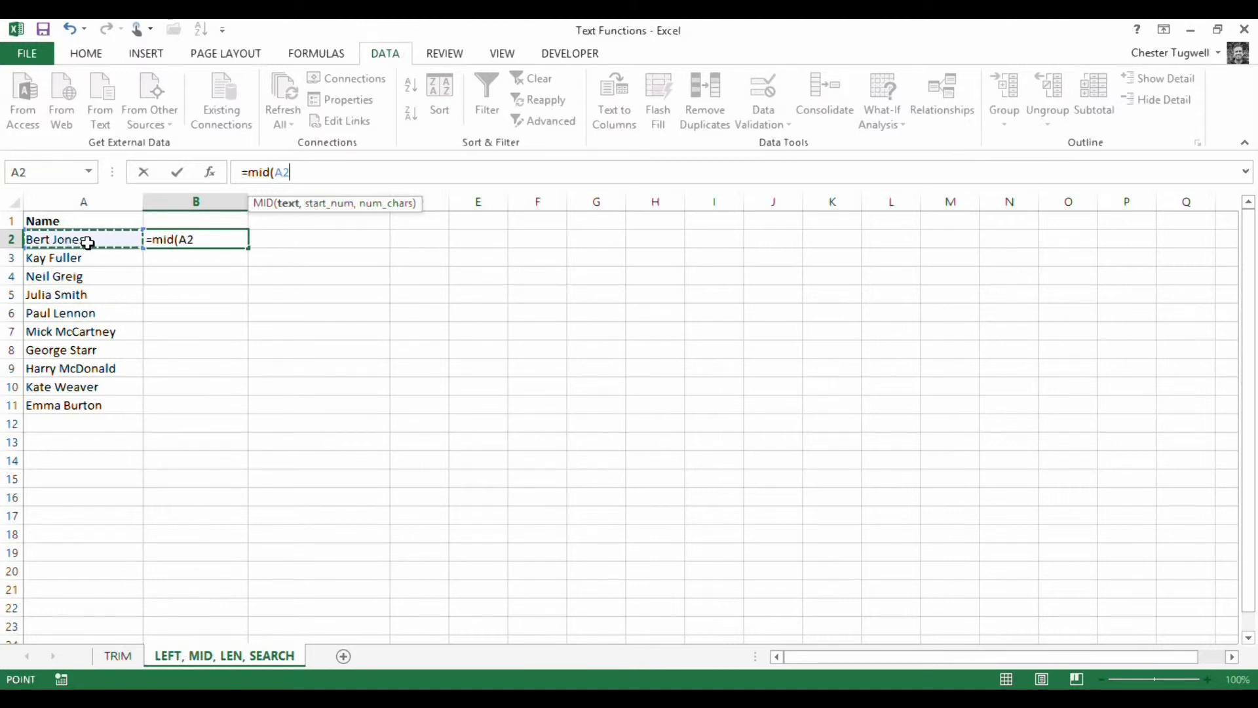
pyautogui.write(',')
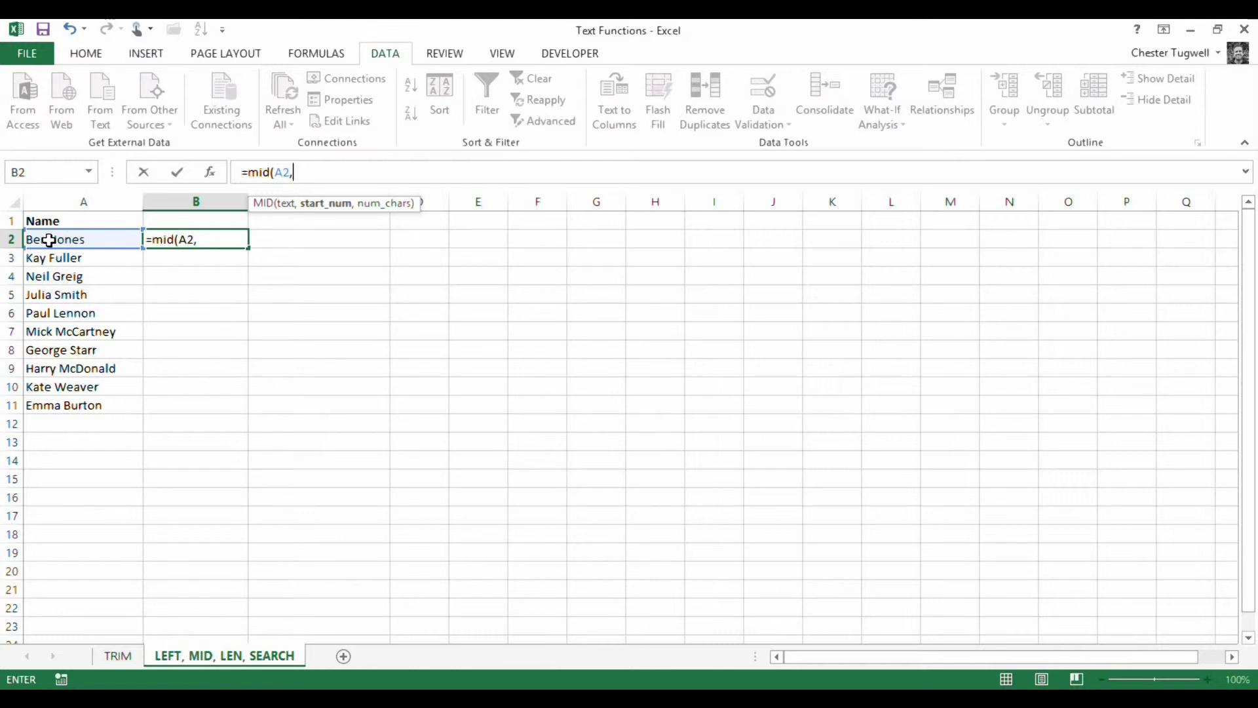
pyautogui.click(207, 241)
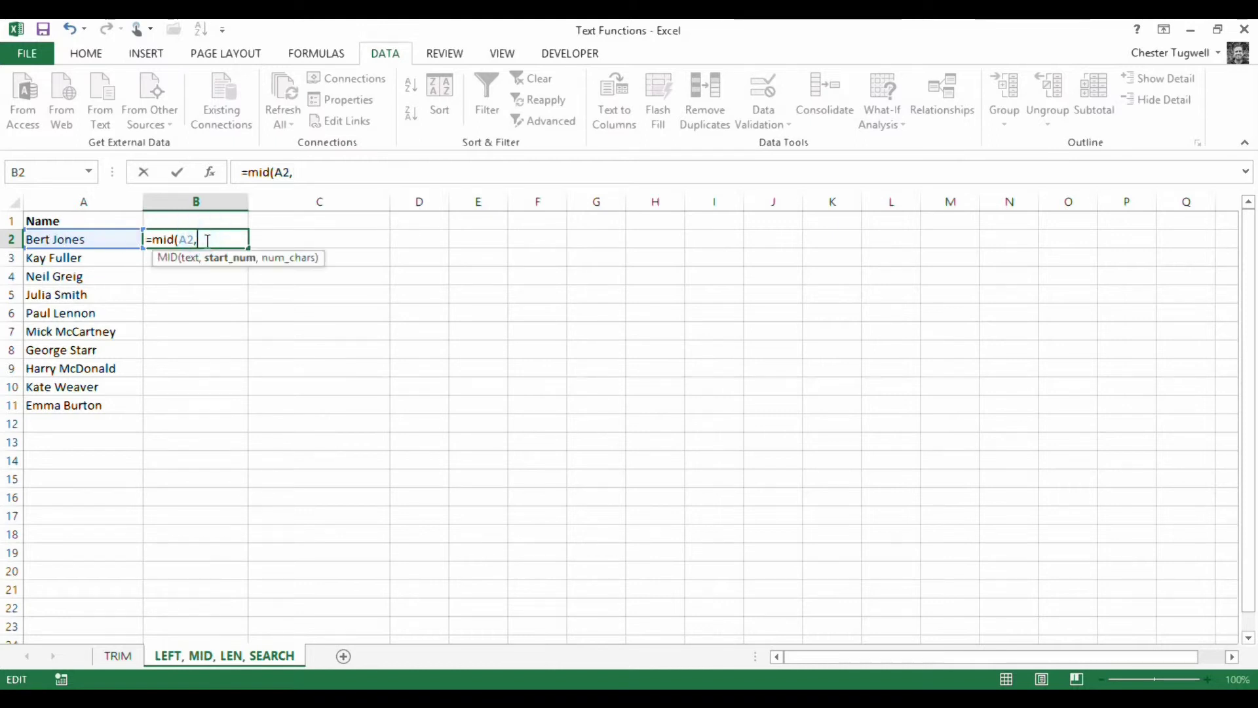
pyautogui.hotkey('ctrl', 'v')
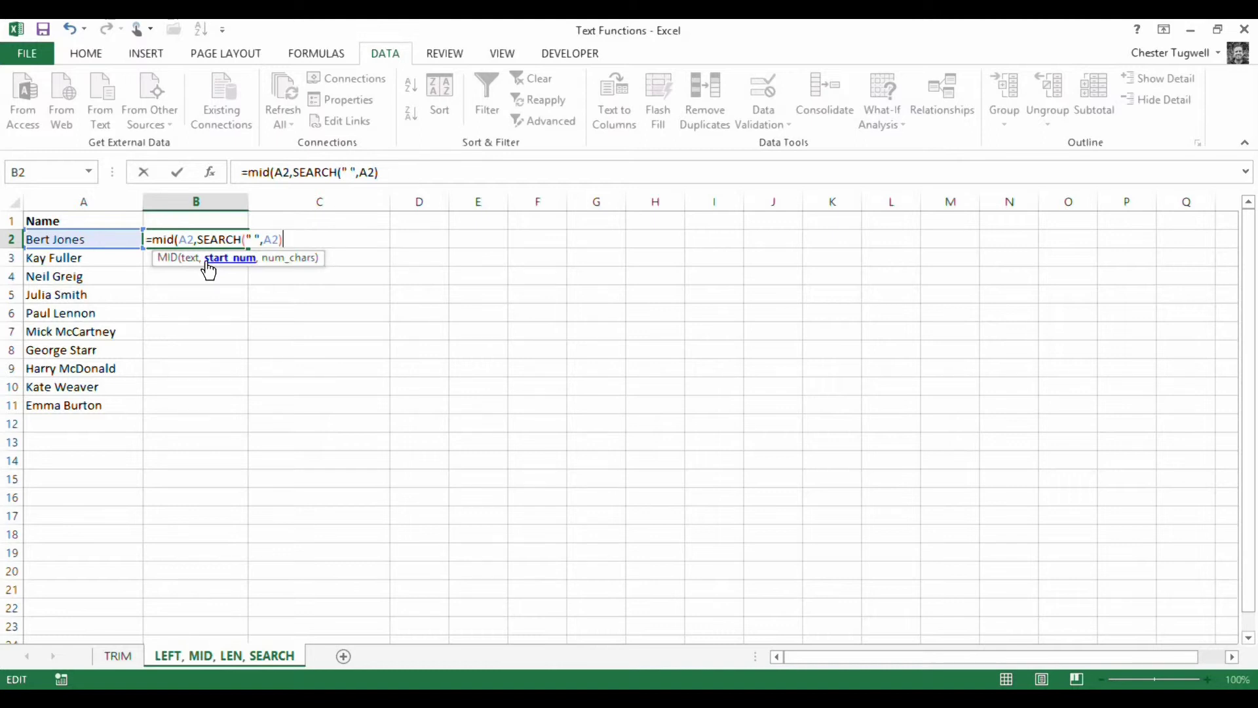
pyautogui.write('+1')
pyautogui.write(',')
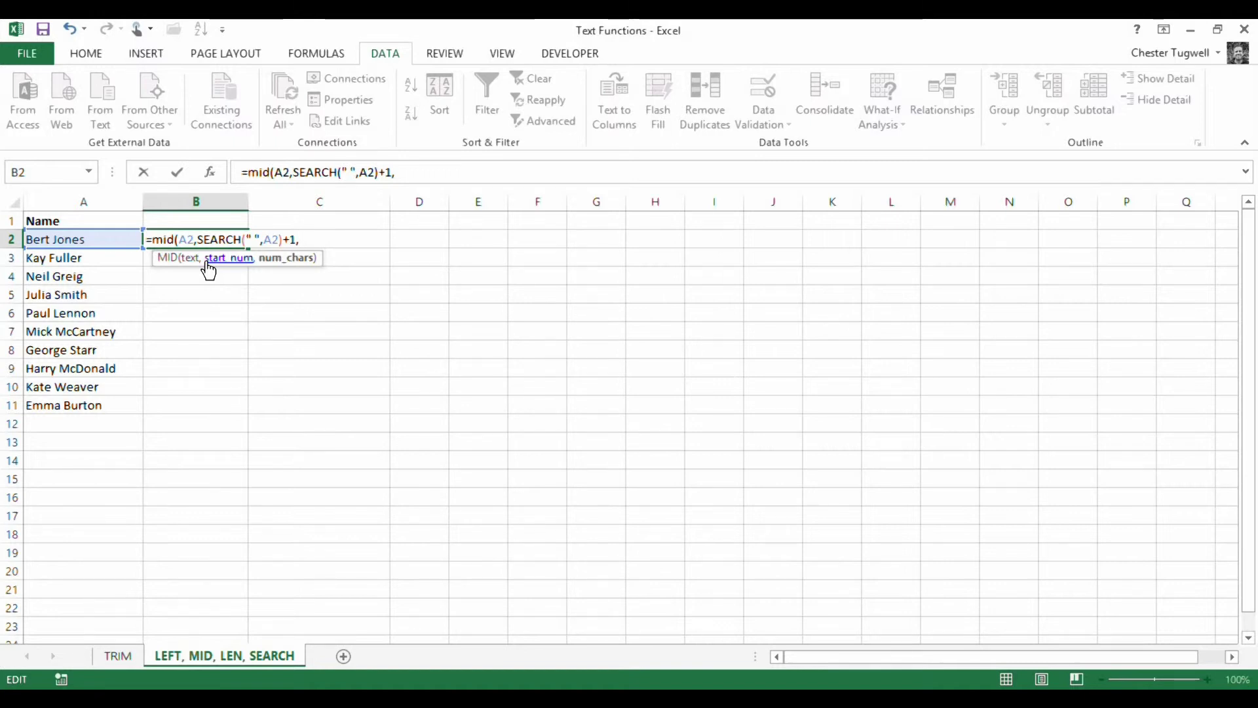
pyautogui.write('50)')
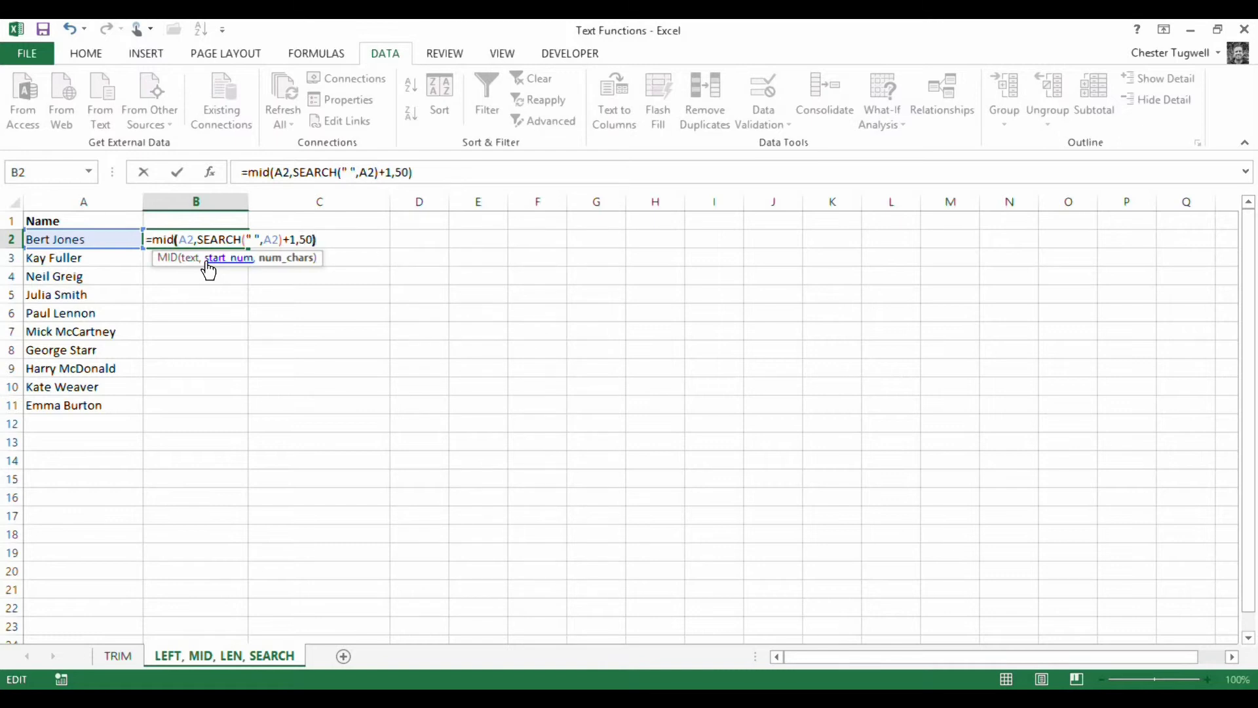
pyautogui.press('Return')
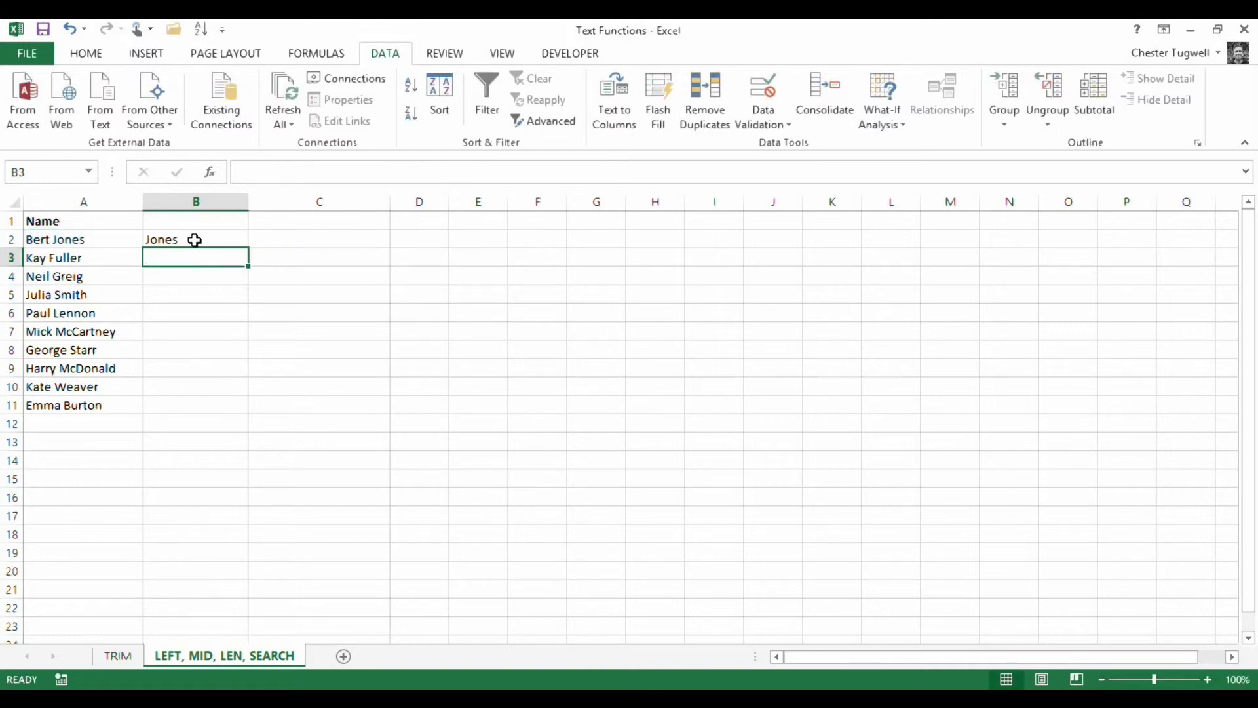
# - Fill B2's MID surname formula down to B11, then undo the fill
pyautogui.click(193, 233)
pyautogui.moveTo(249, 248); pyautogui.dragTo(222, 413)
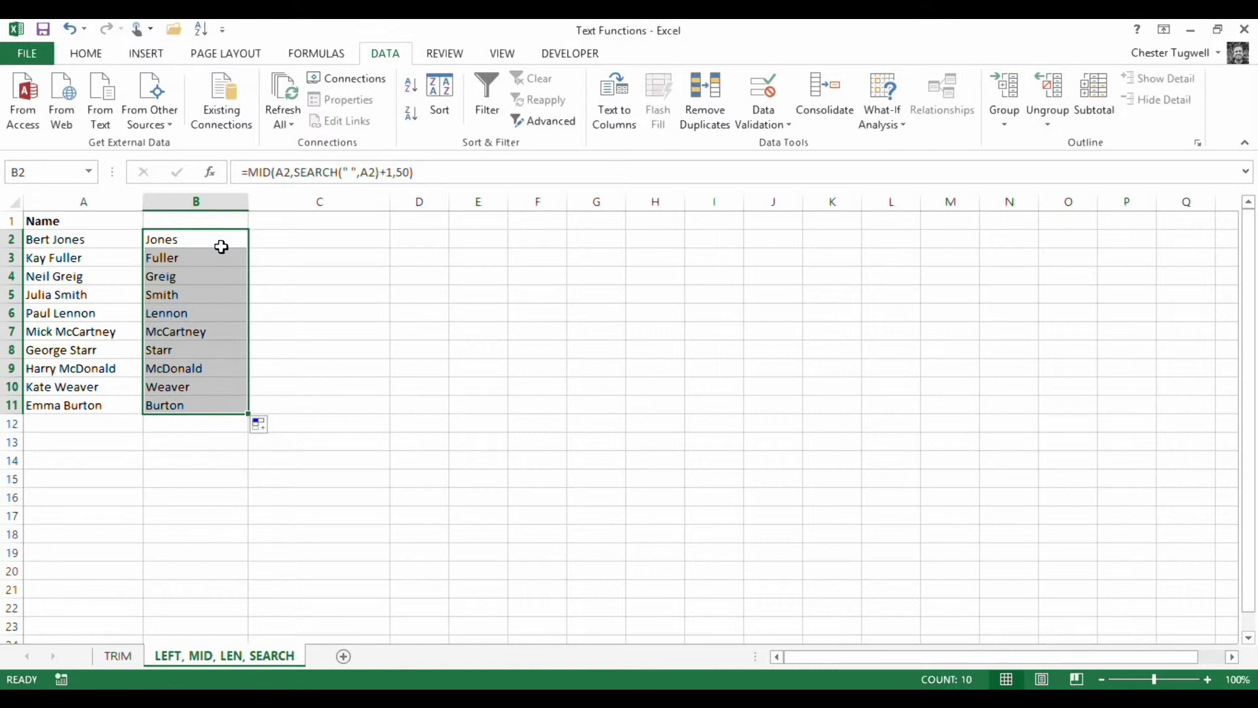
pyautogui.hotkey('ctrl', 'z')
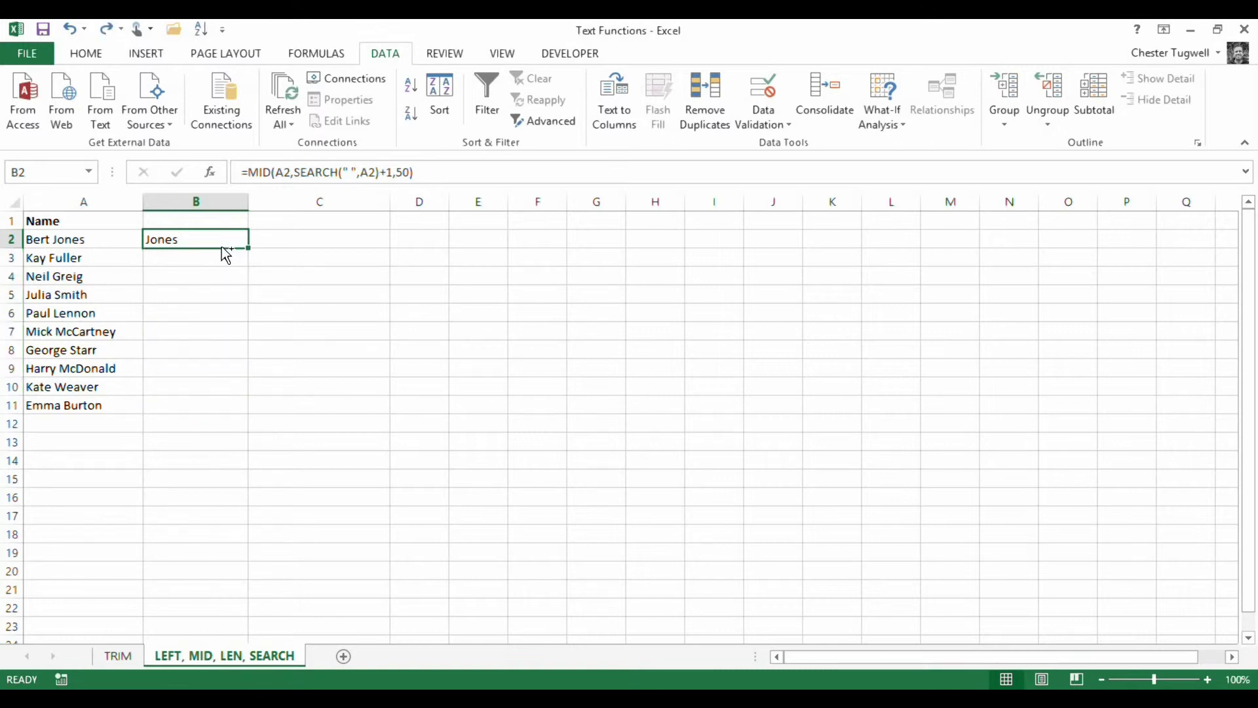
# - Replace 50 with LEN(A2)-SEARCH(" ",A2) in B2's formula and fill it down to B11
pyautogui.click(410, 172)
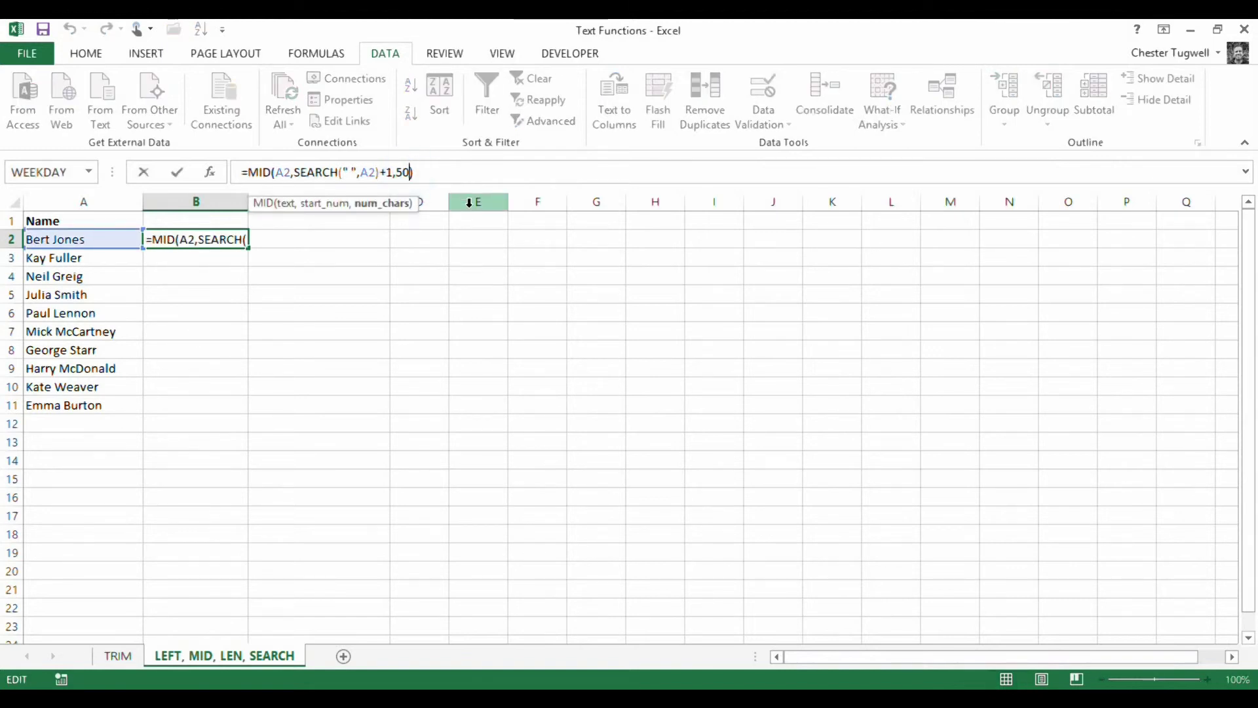
pyautogui.press('BackSpace')
pyautogui.press('BackSpace')
pyautogui.write('l')
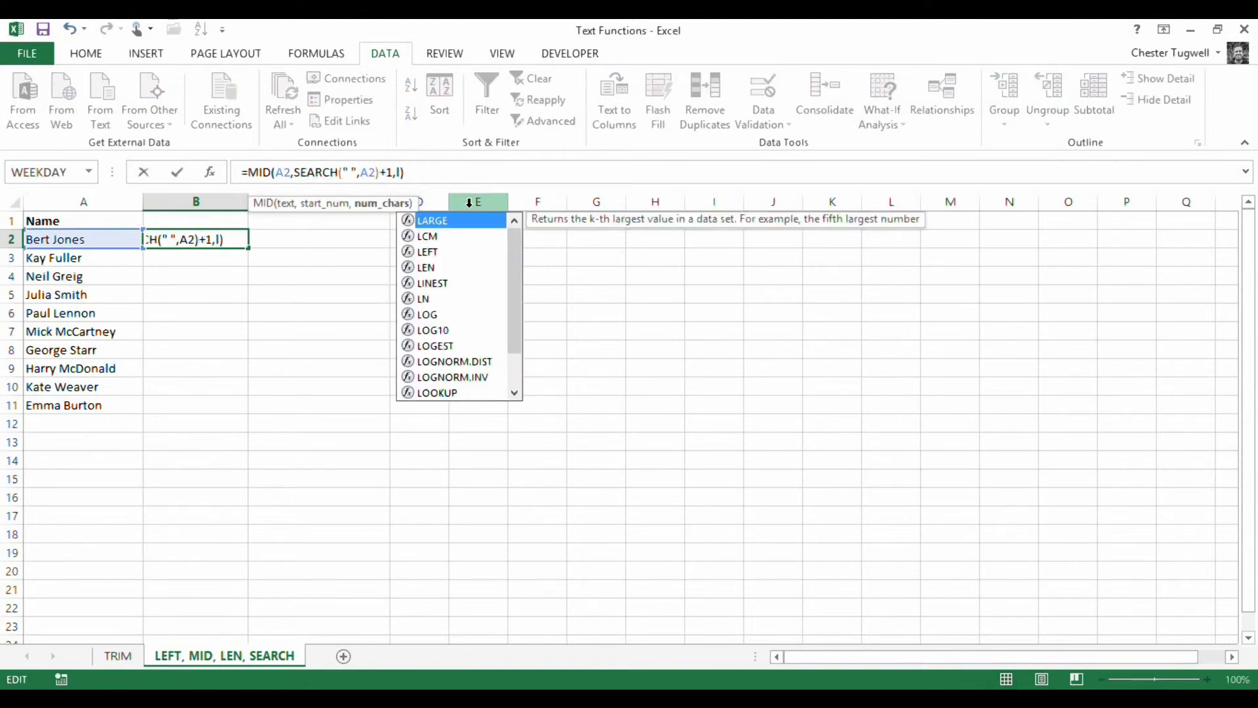
pyautogui.write('en(')
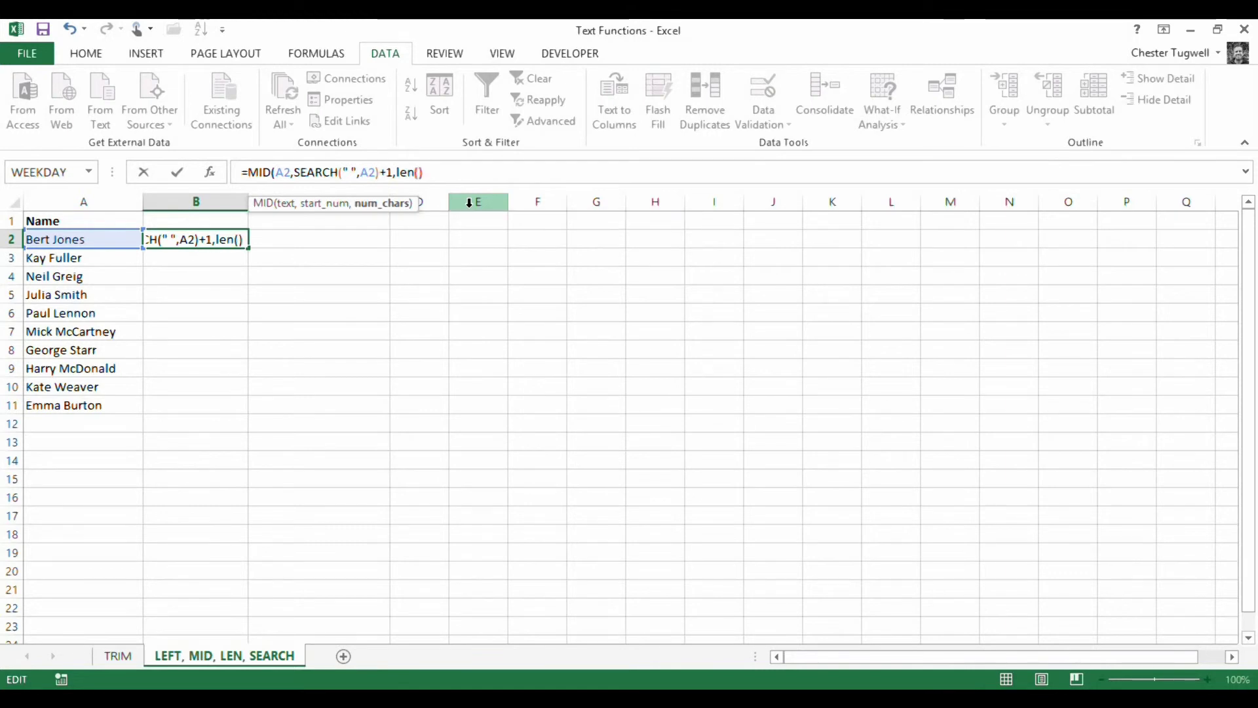
pyautogui.press('Left')
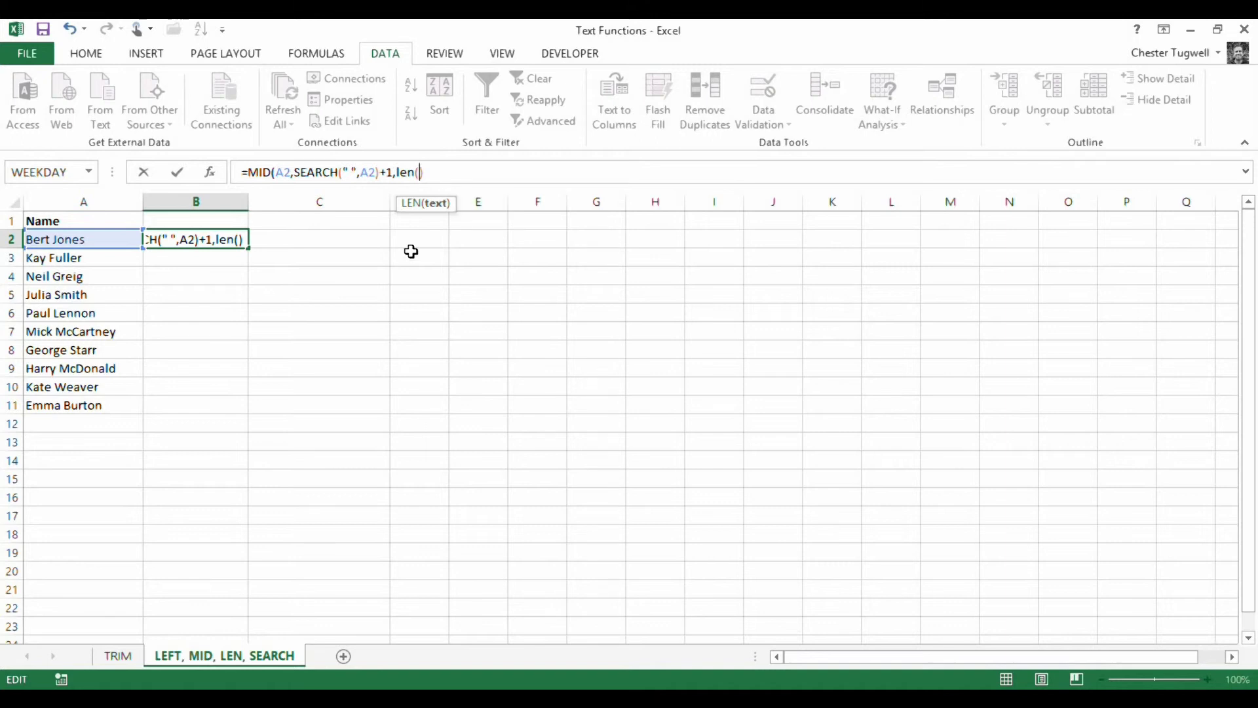
pyautogui.click(96, 241)
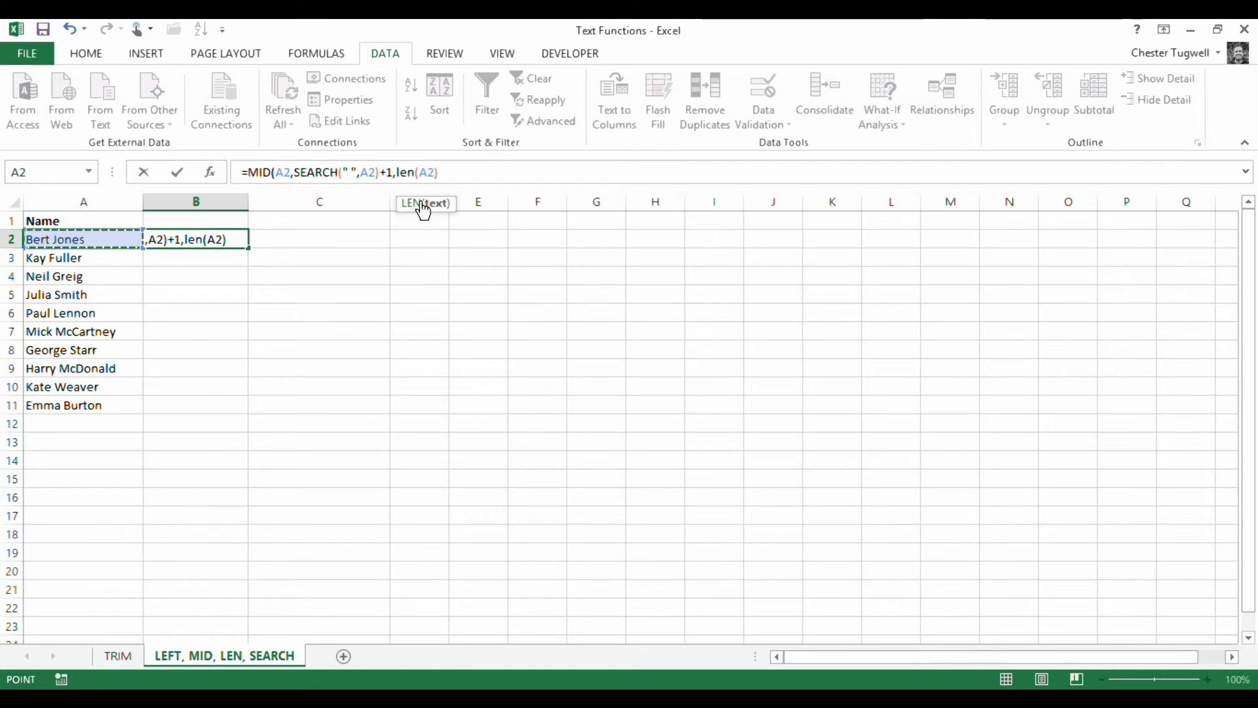
pyautogui.click(438, 171)
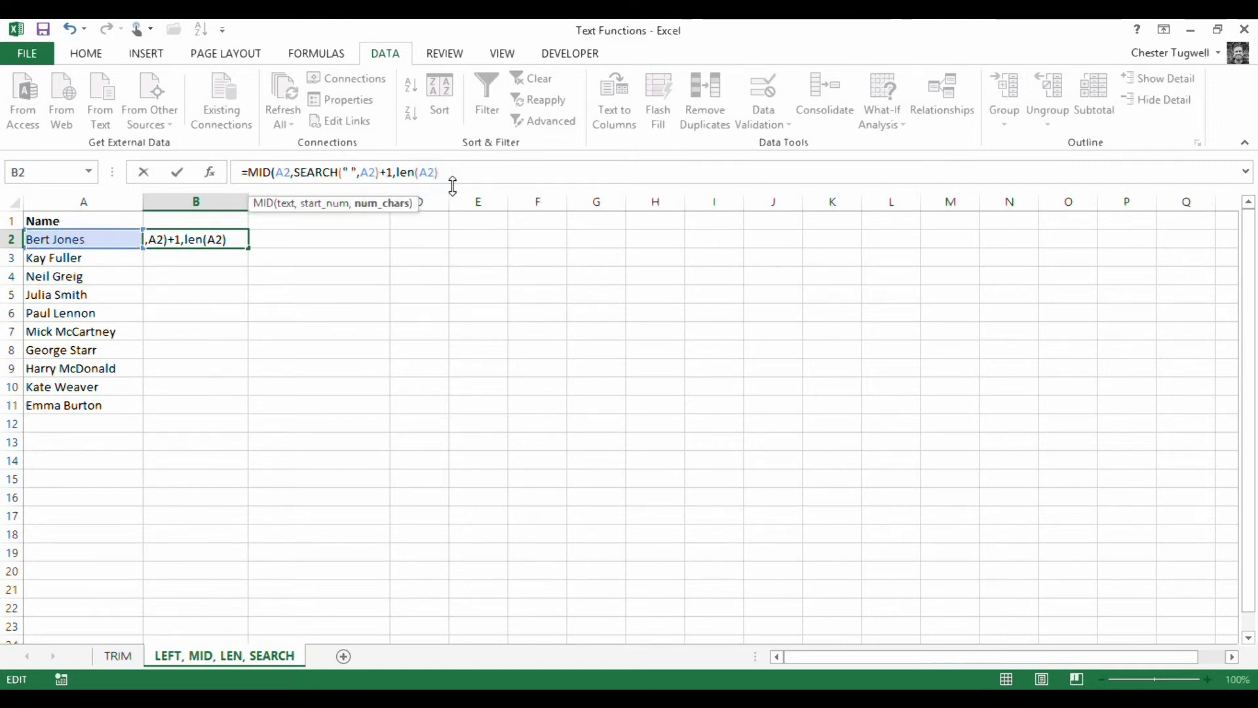
pyautogui.write('-SEARCH(" ",A2)')
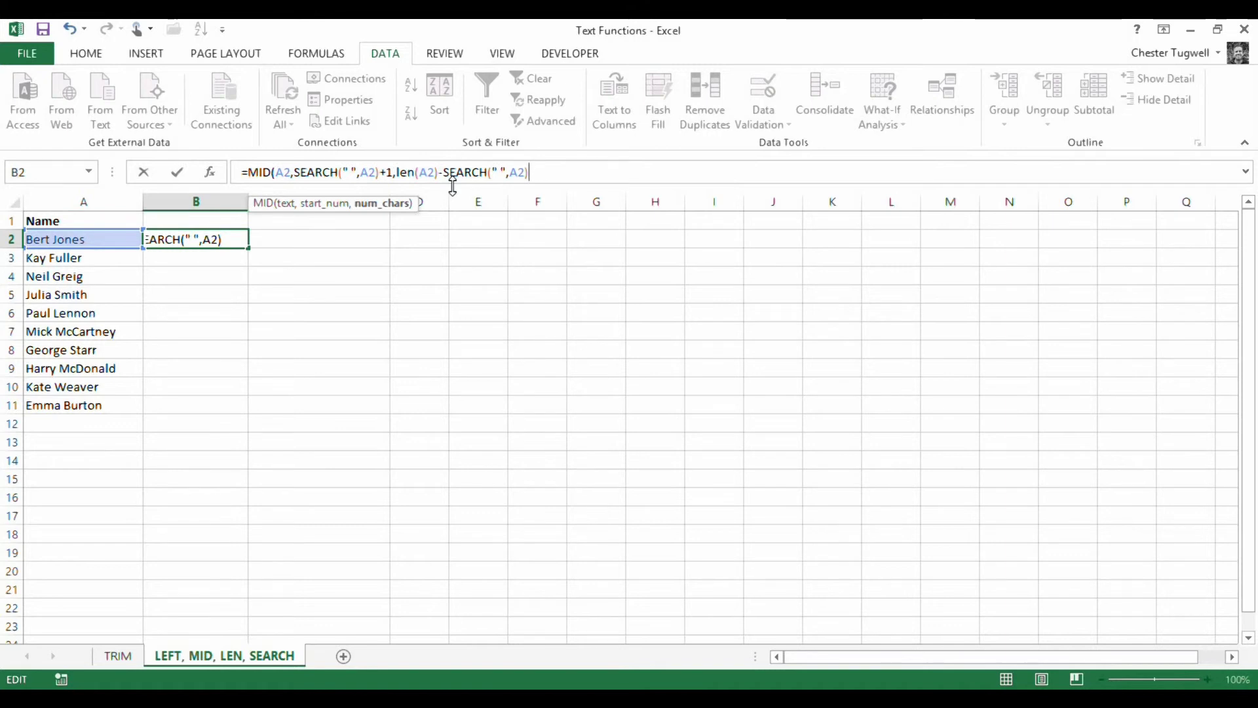
pyautogui.write(')')
pyautogui.press('Return')
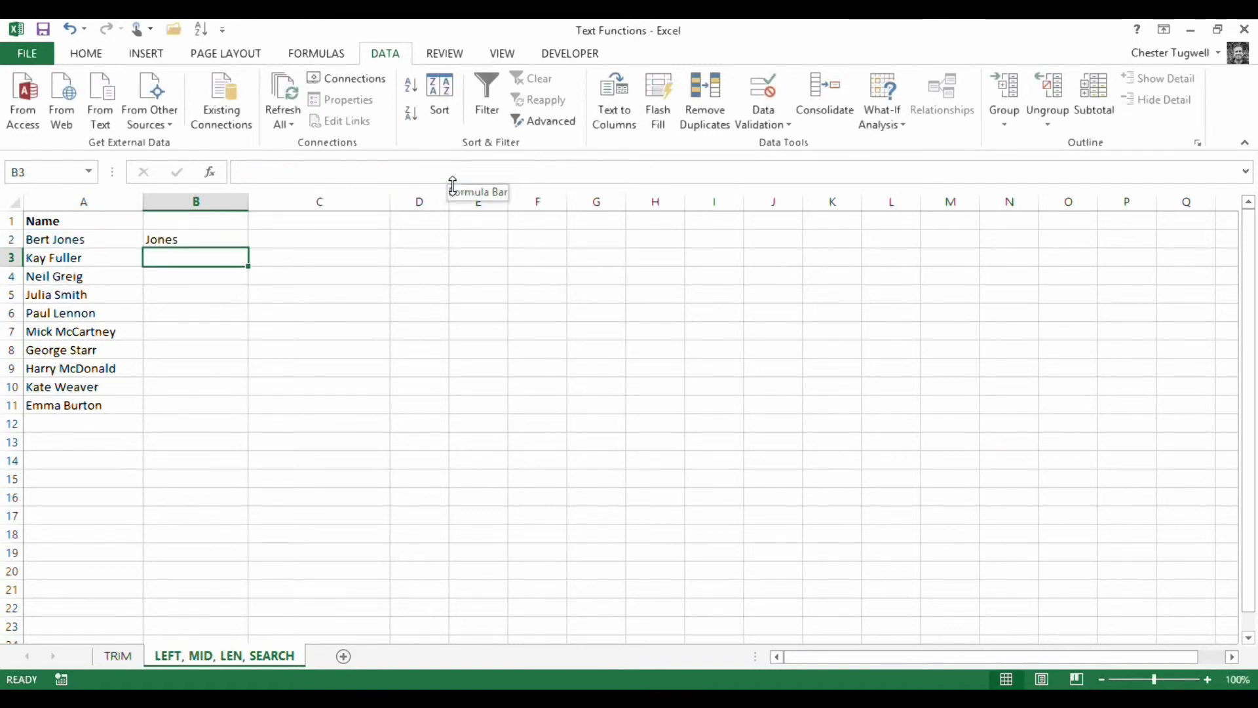
pyautogui.click(195, 239)
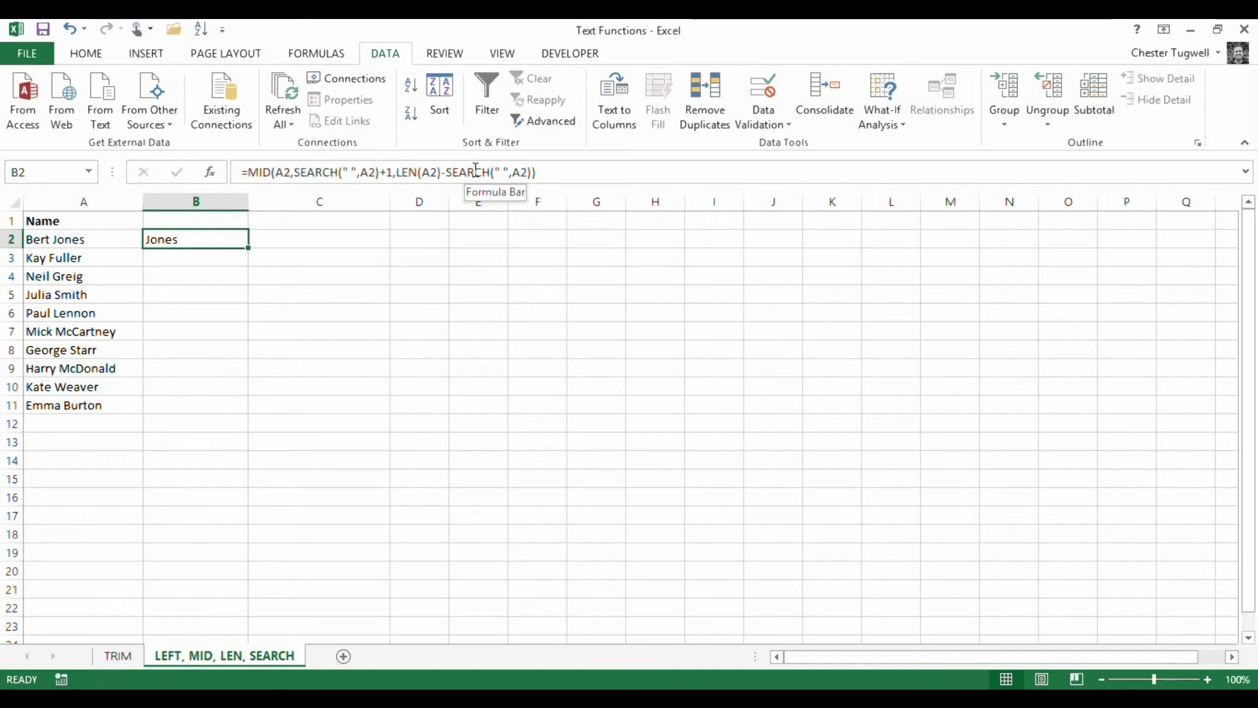
pyautogui.doubleClick(250, 247)
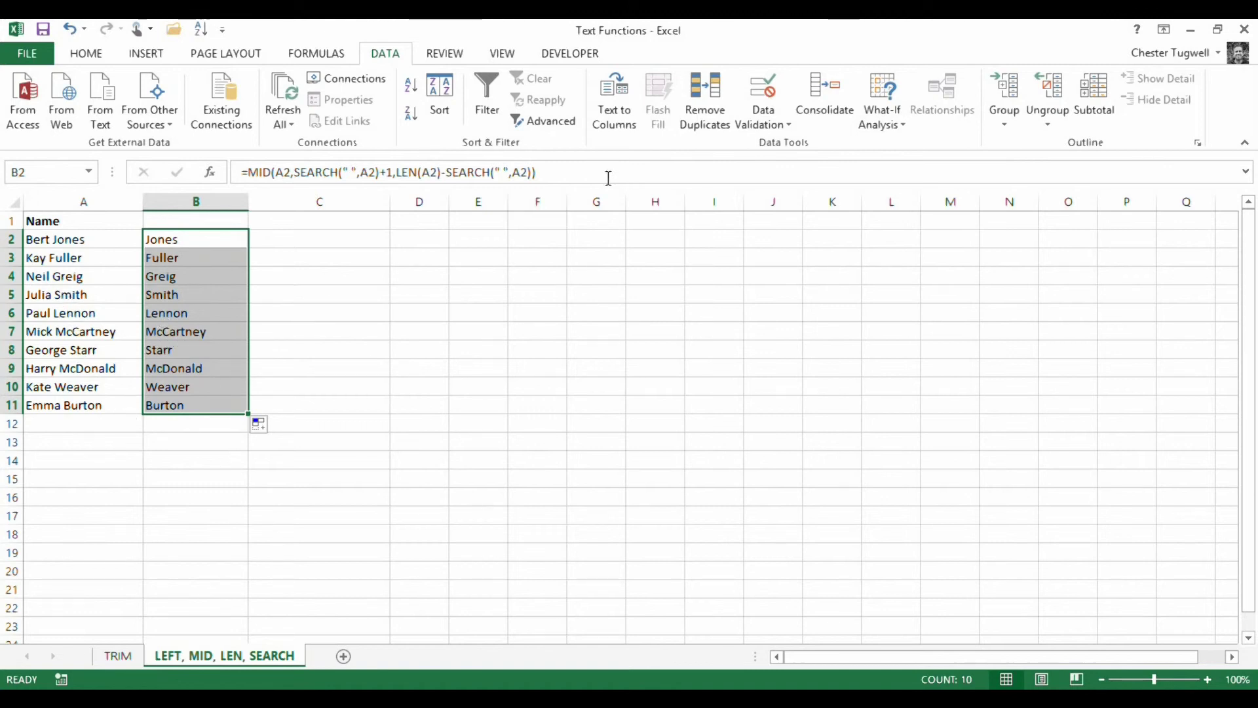
# - Append &", "&LEFT(A2,SEARCH(" ",A2)-1) to B2's formula so it shows surname, comma, first name
pyautogui.click(554, 173)
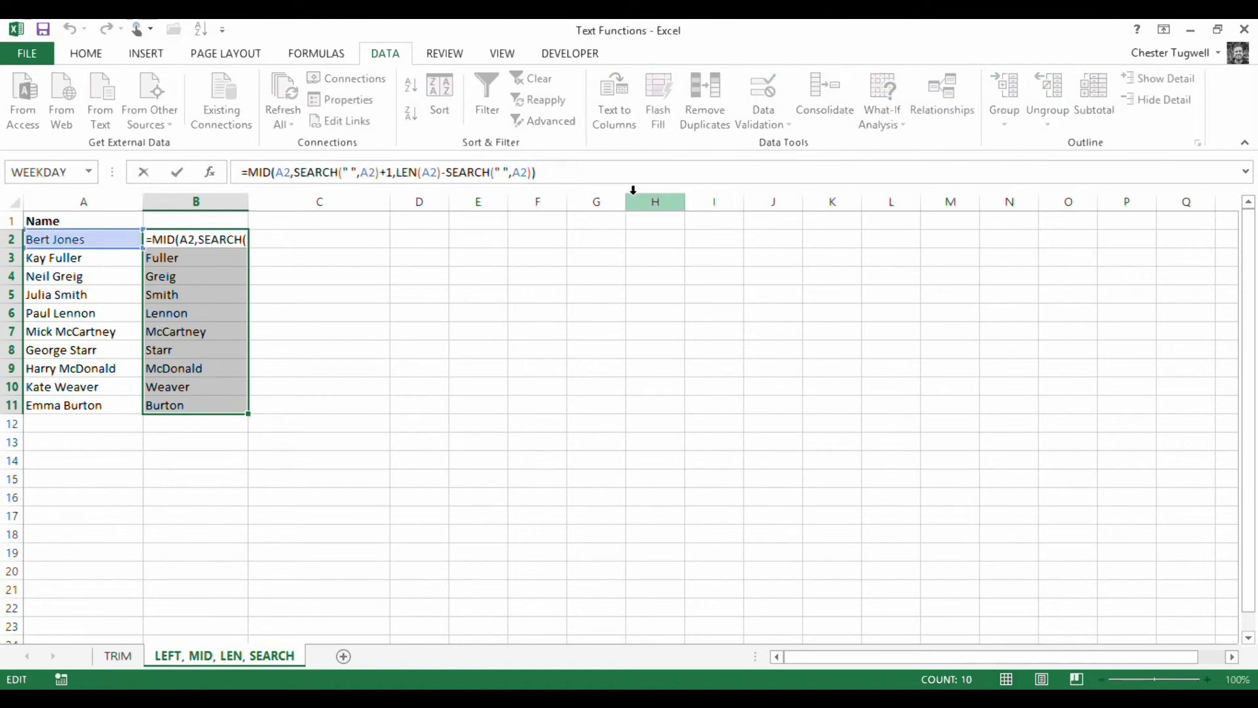
pyautogui.write('&')
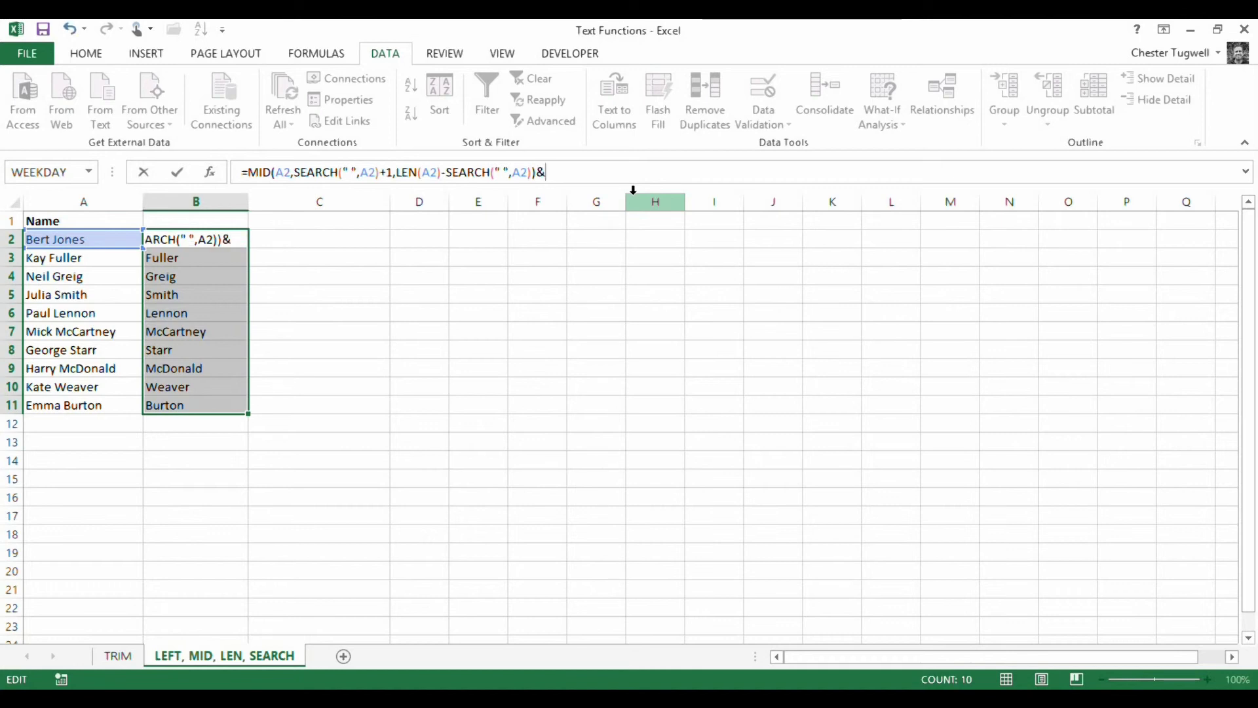
pyautogui.write('", "&')
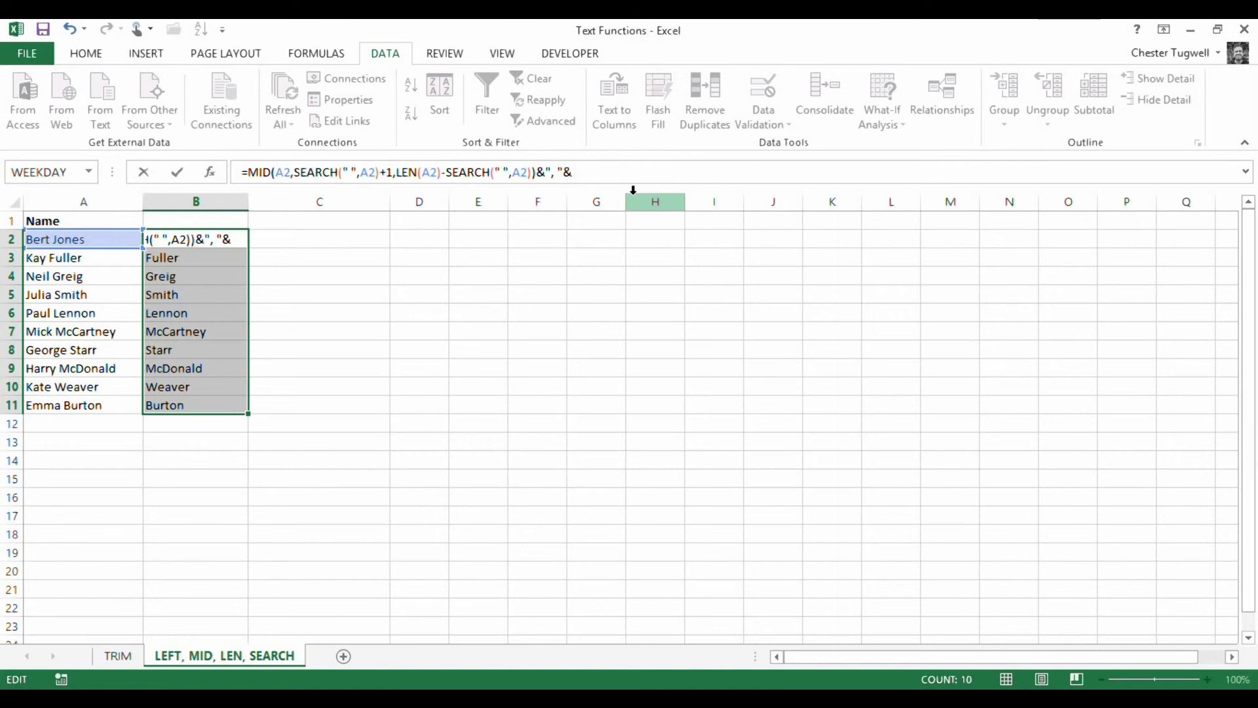
pyautogui.write('le')
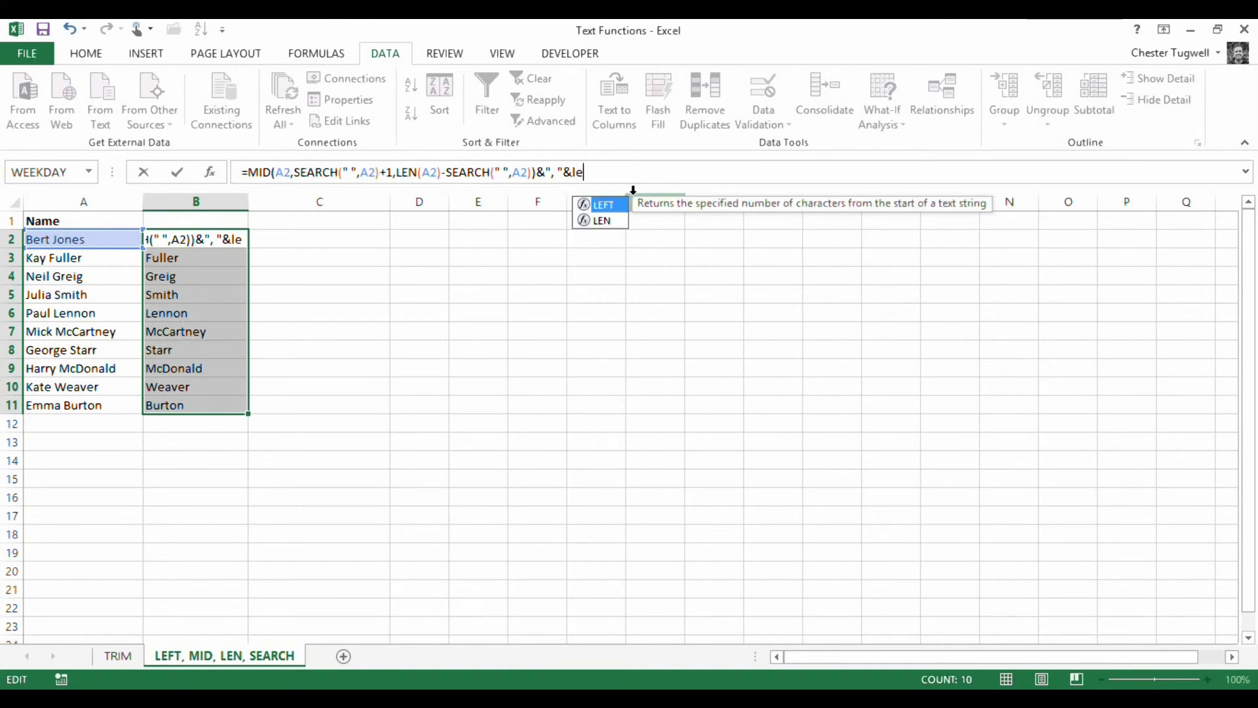
pyautogui.write('ft(')
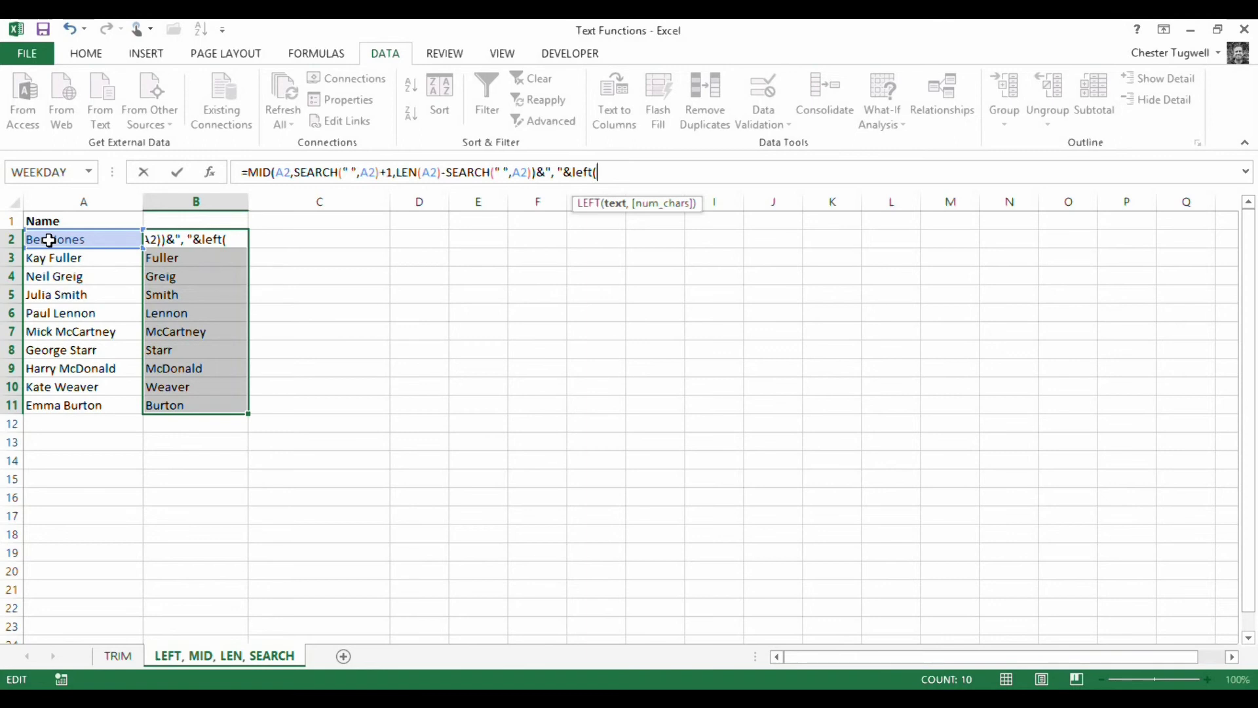
pyautogui.click(49, 240)
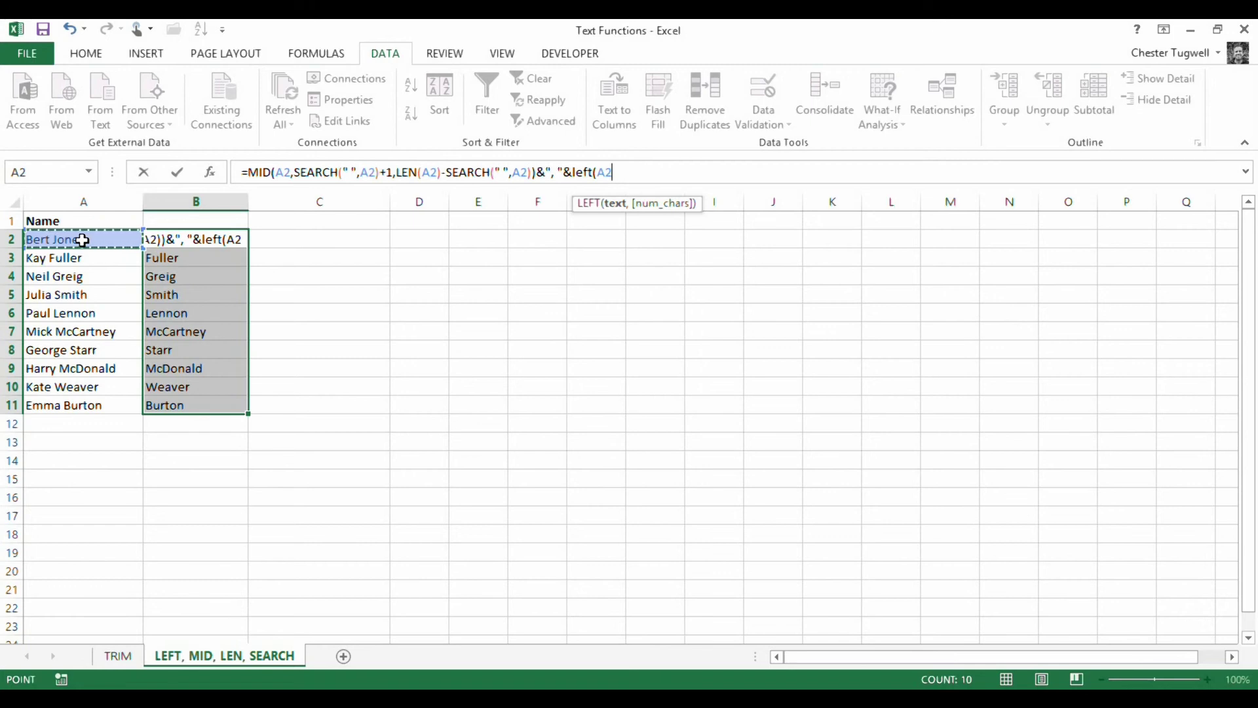
pyautogui.write(',')
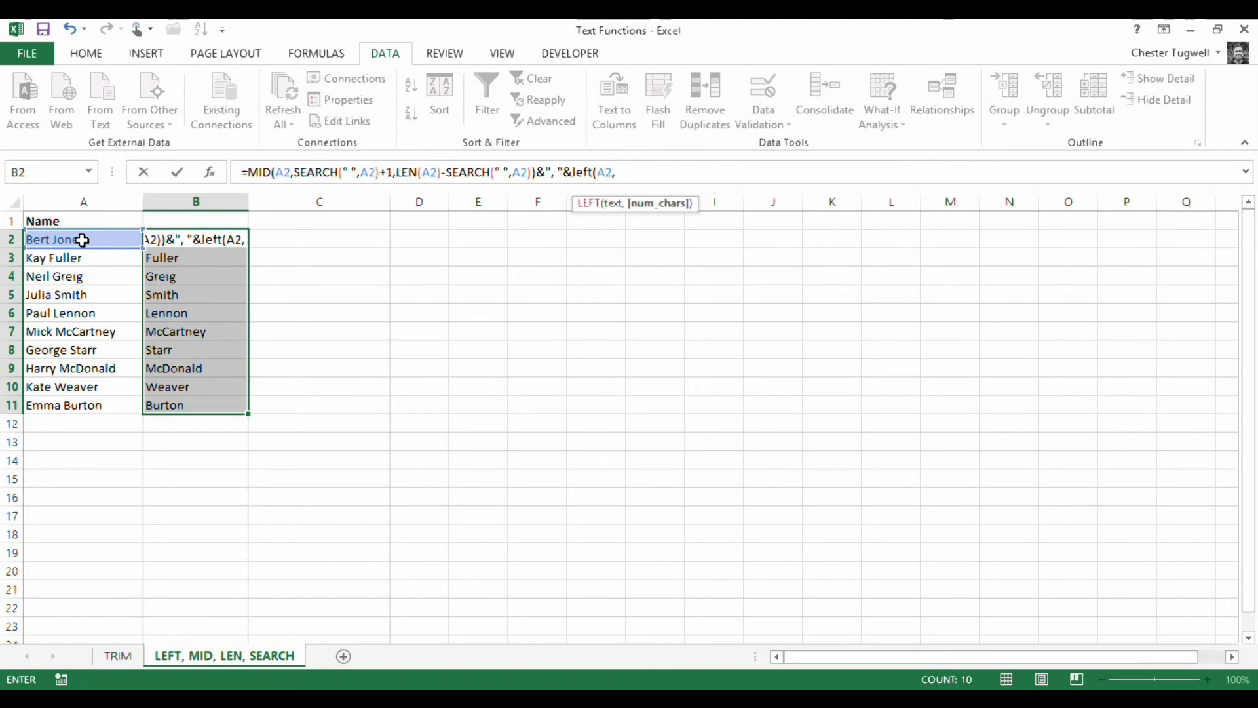
pyautogui.write('SEARCH(" ",A2)')
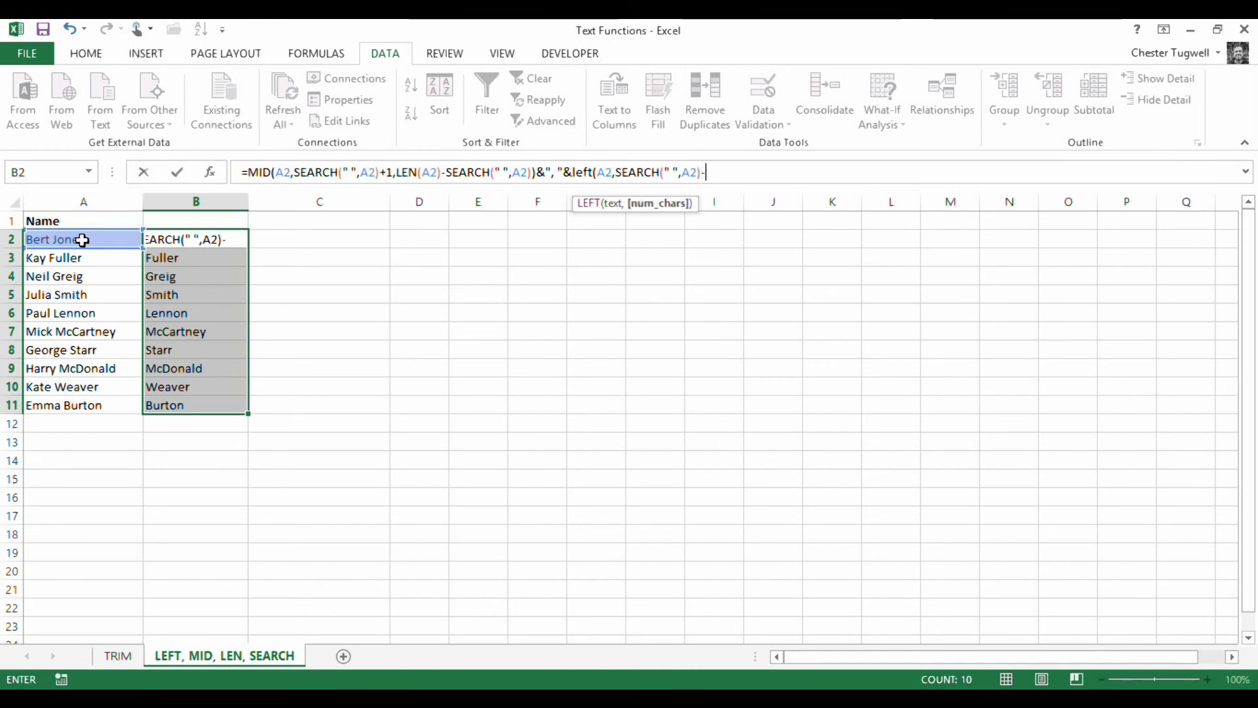
pyautogui.write('-1')
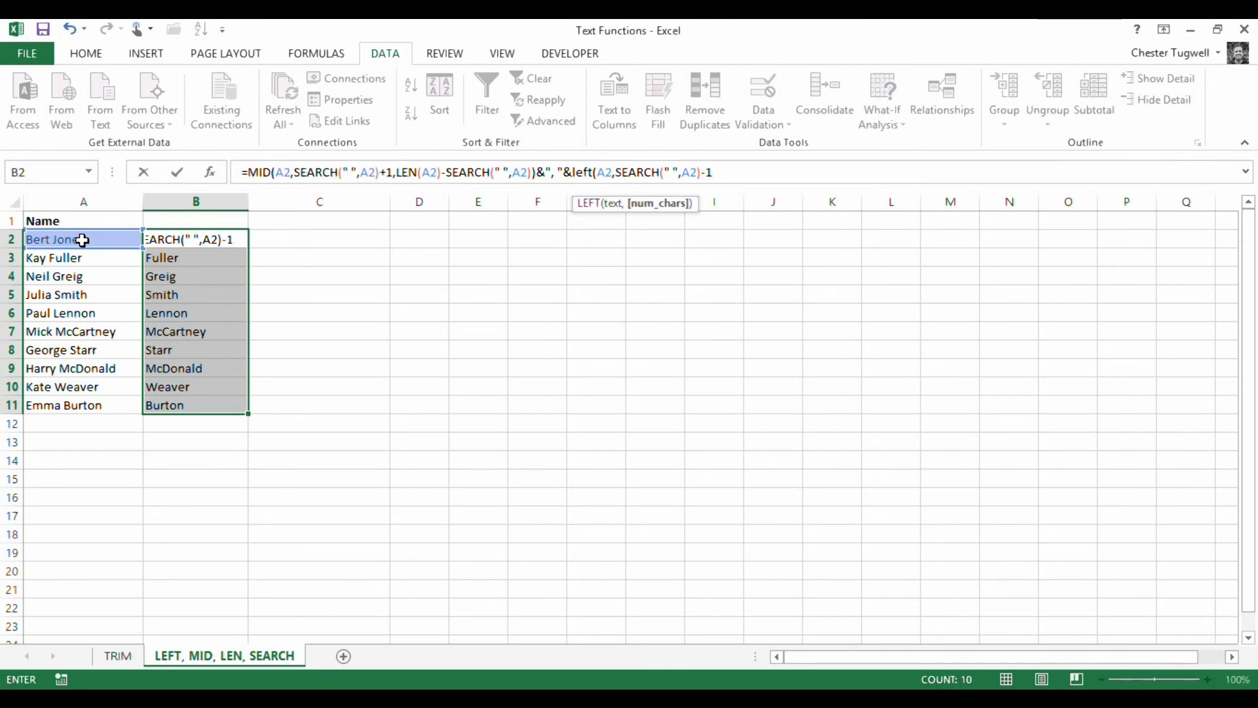
pyautogui.write(')')
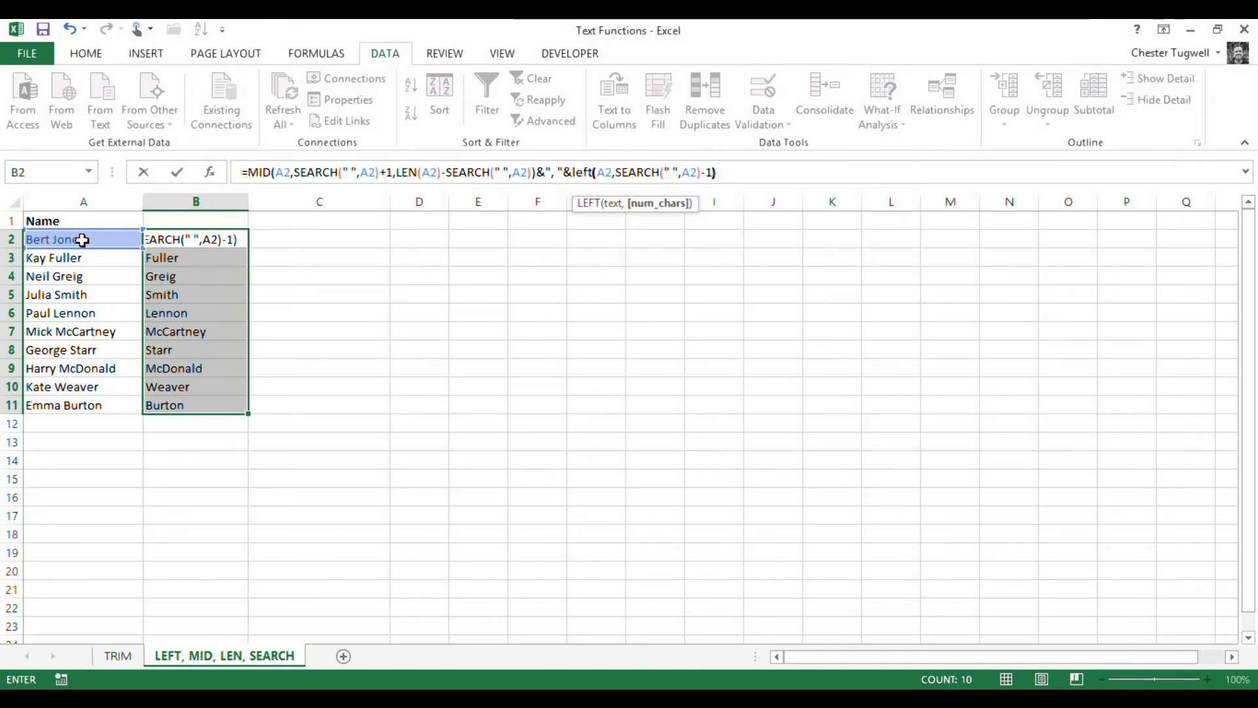
pyautogui.press('Return')
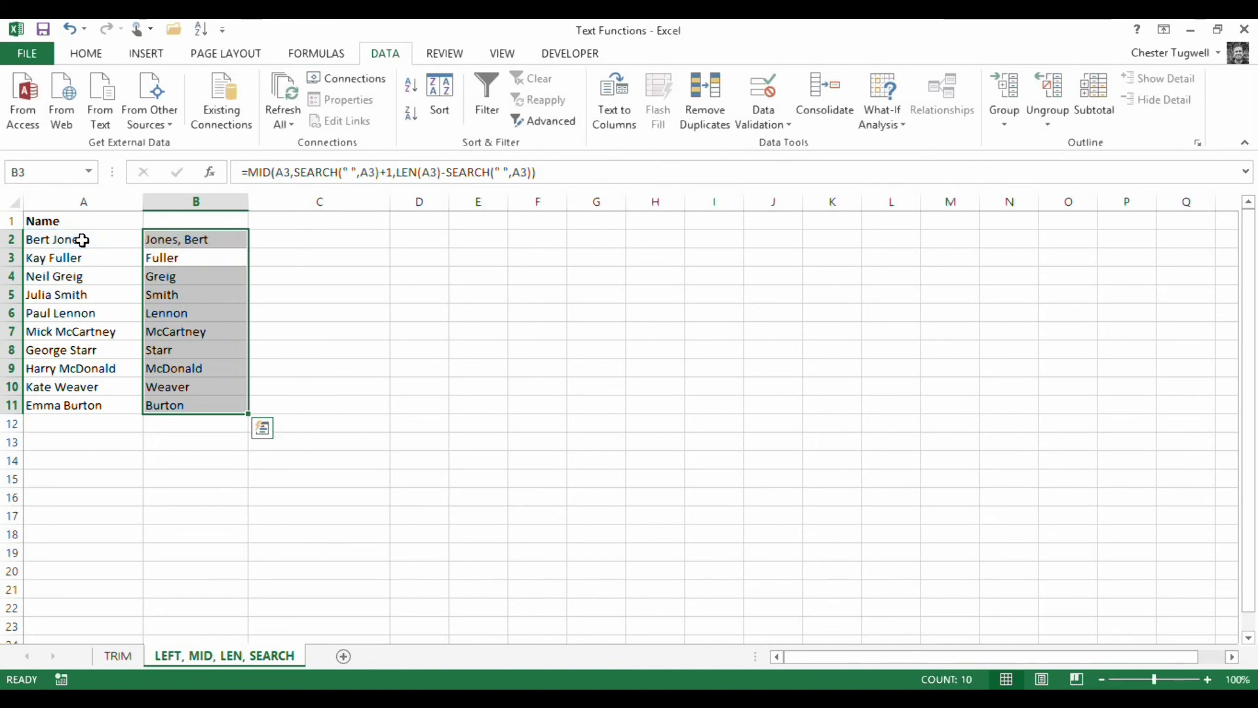
# - Fill B2's reversed-name formula down through B11 so every name reads Last, First
pyautogui.click(203, 238)
pyautogui.moveTo(248, 248); pyautogui.dragTo(228, 413)
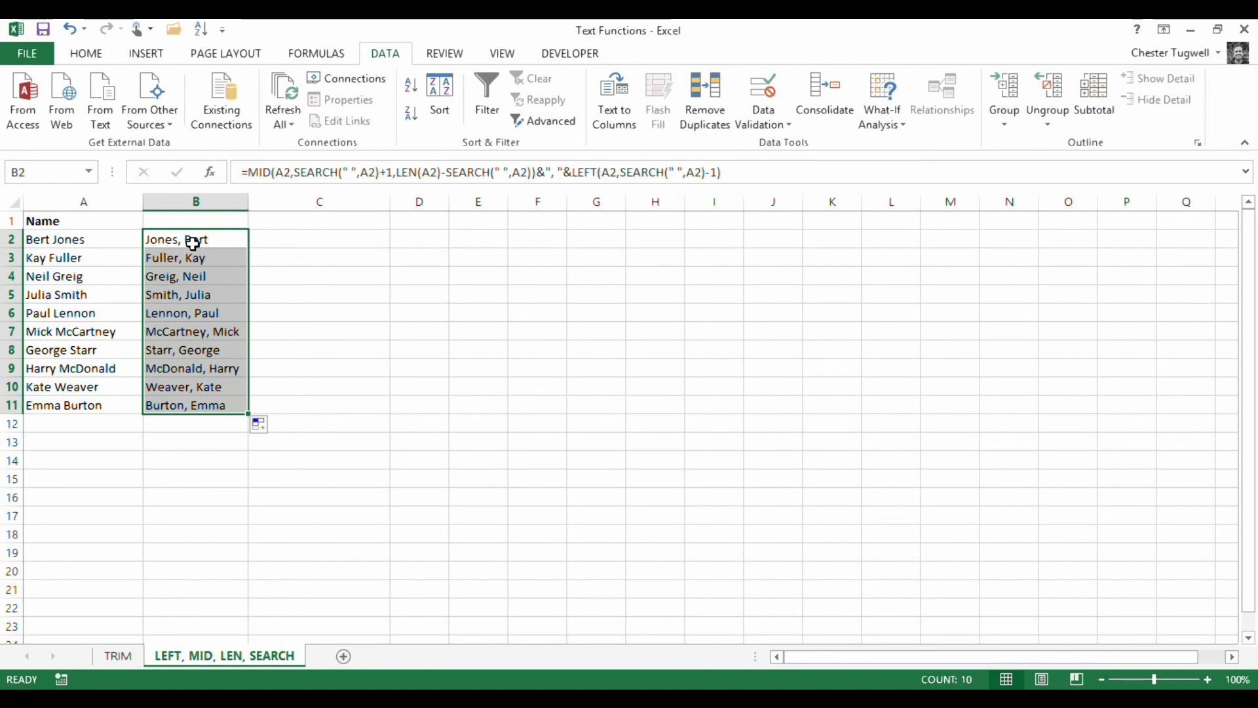